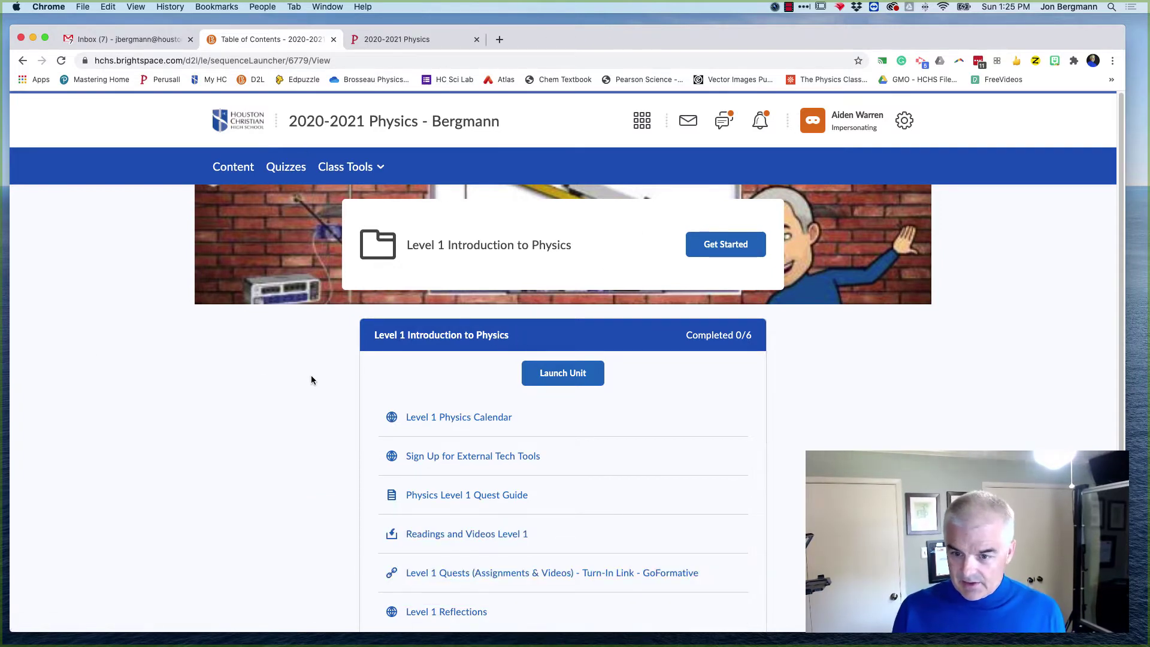
Step: Start the Level 1 Introduction to Physics unit, then go back to the contents list and scroll down
{"action": "left_click", "coordinate": [723, 249]}
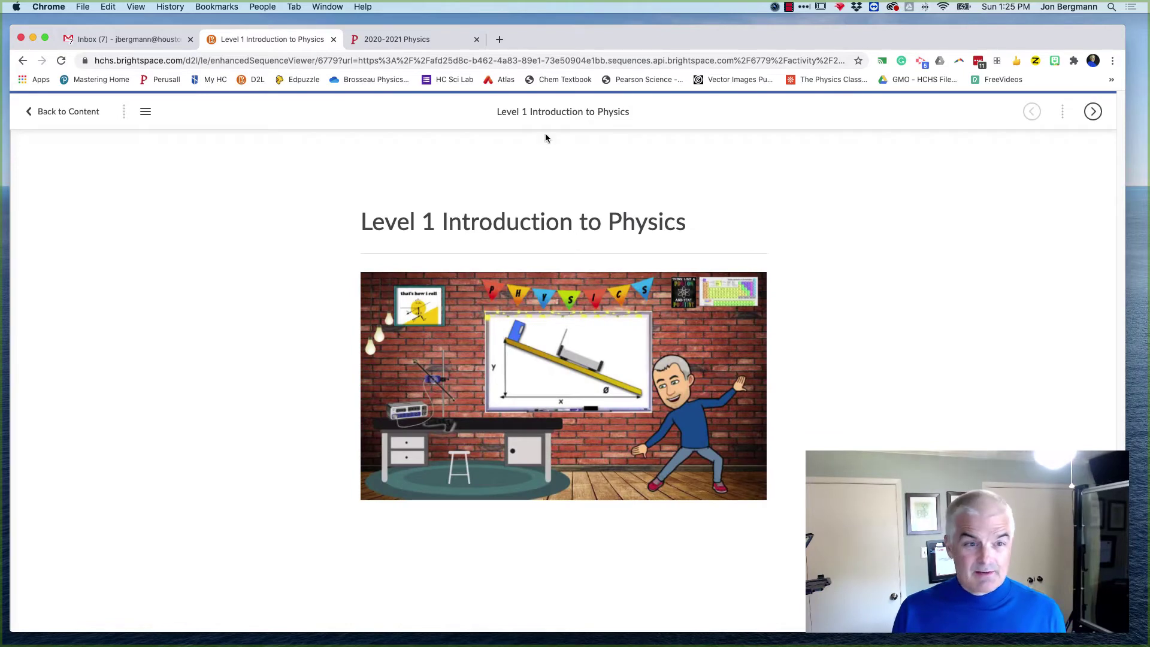
{"action": "left_click", "coordinate": [58, 114]}
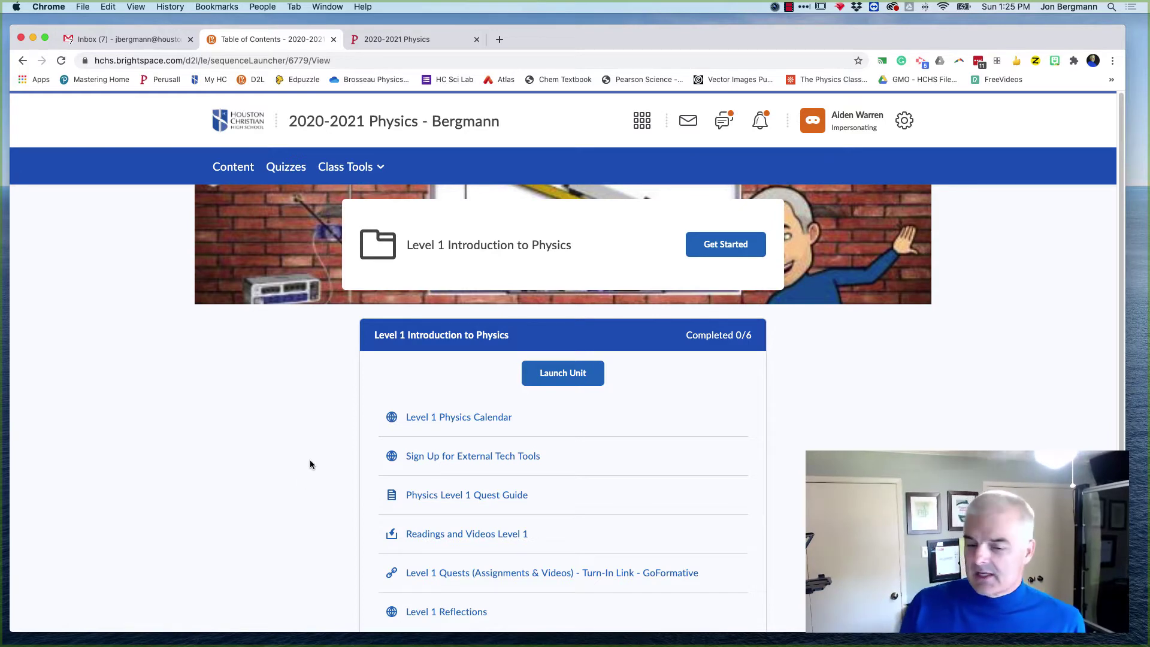
{"action": "scroll", "coordinate": [311, 464], "scroll_direction": "down", "scroll_amount": 1}
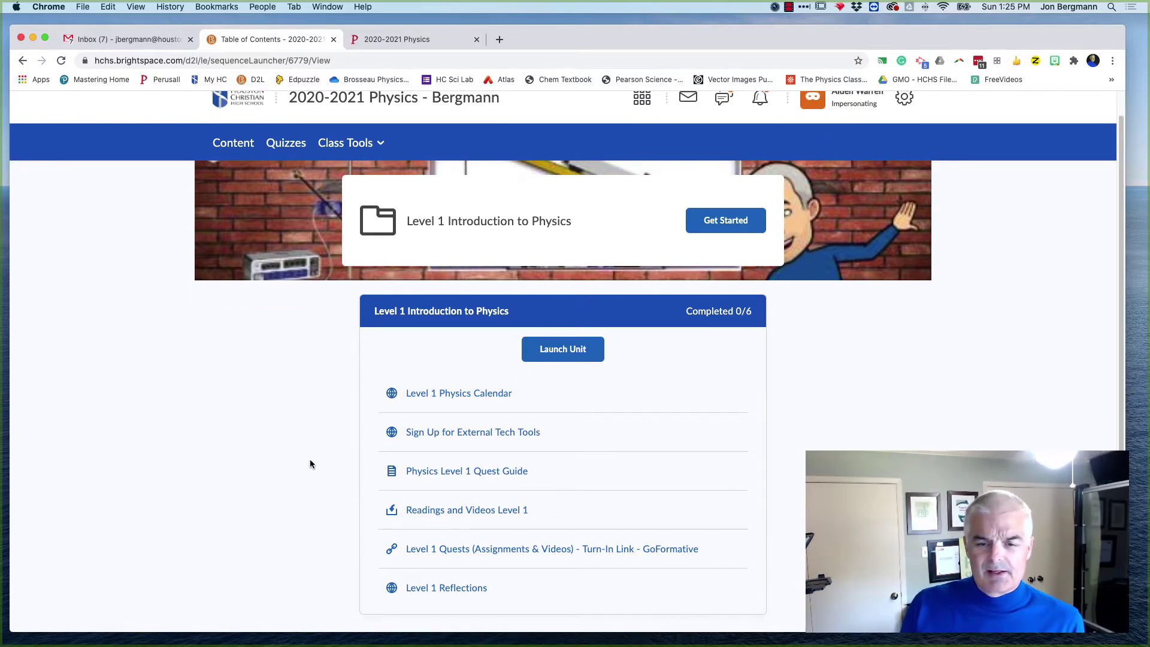
{"action": "left_click", "coordinate": [486, 400]}
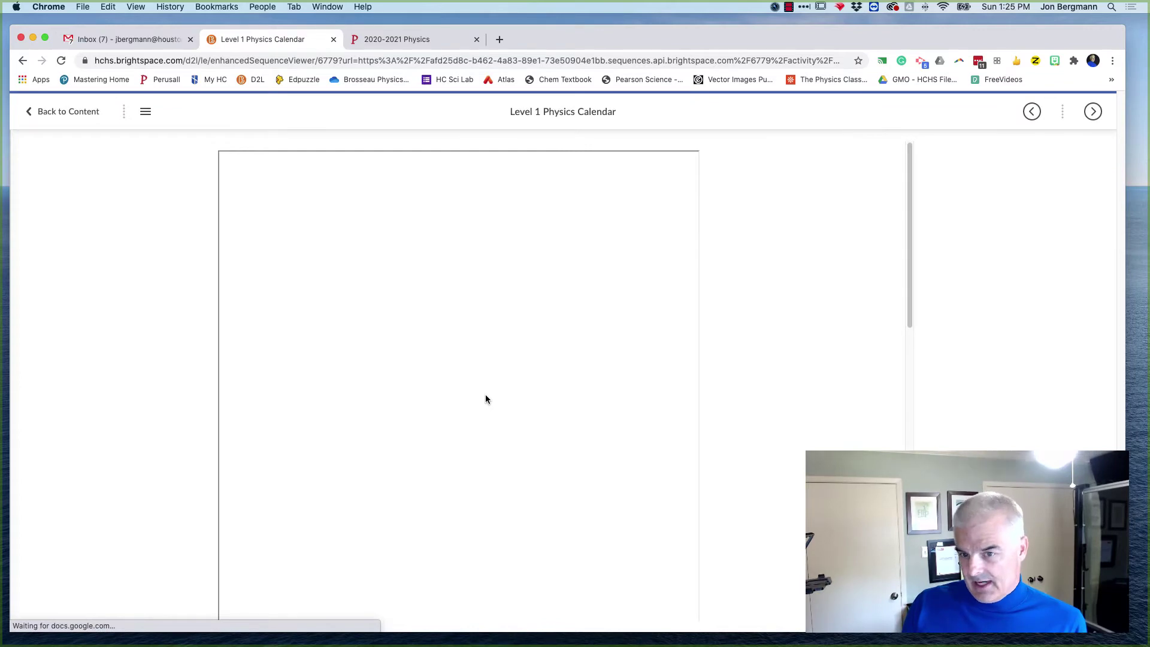
{"action": "scroll", "coordinate": [403, 475], "scroll_direction": "down", "scroll_amount": 1}
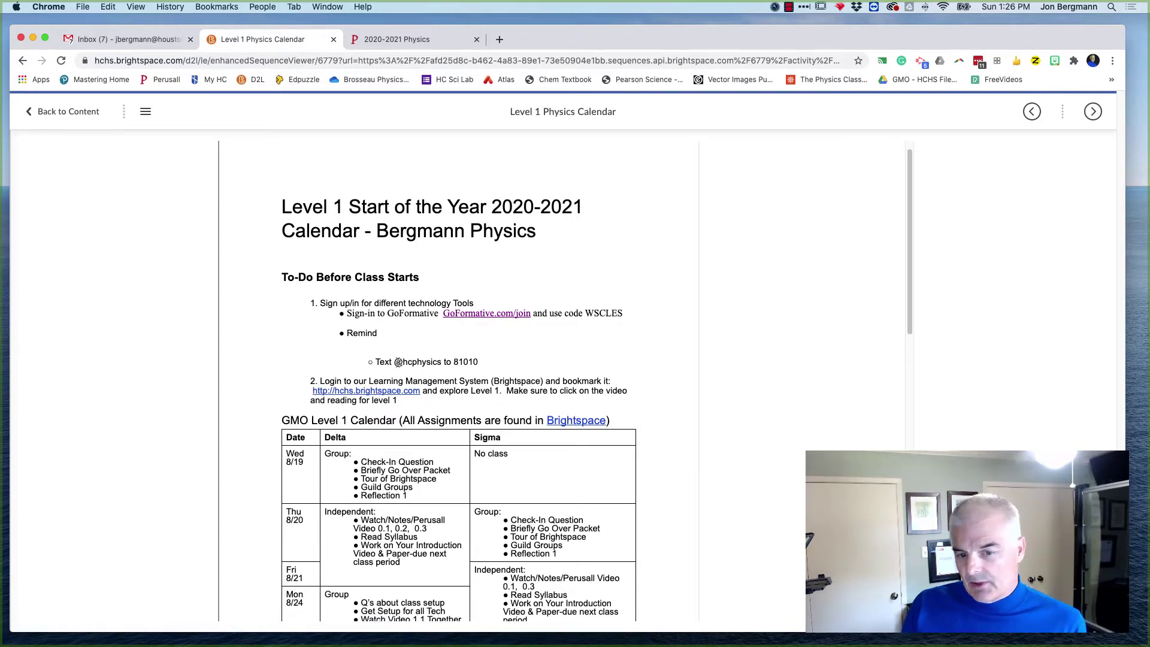
{"action": "left_click_drag", "start_coordinate": [396, 363], "coordinate": [443, 362]}
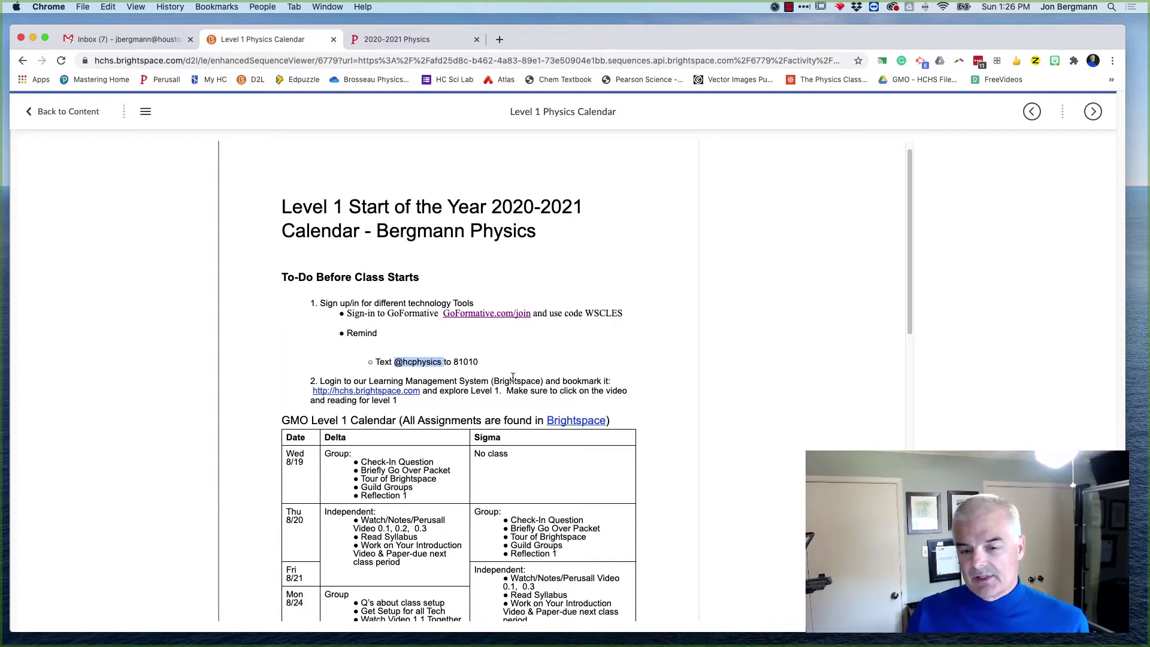
Step: Highlight the first days' schedule and the Wed 8/19 and Thu 8/20 Delta entries
{"action": "scroll", "coordinate": [507, 377], "scroll_direction": "down", "scroll_amount": 2}
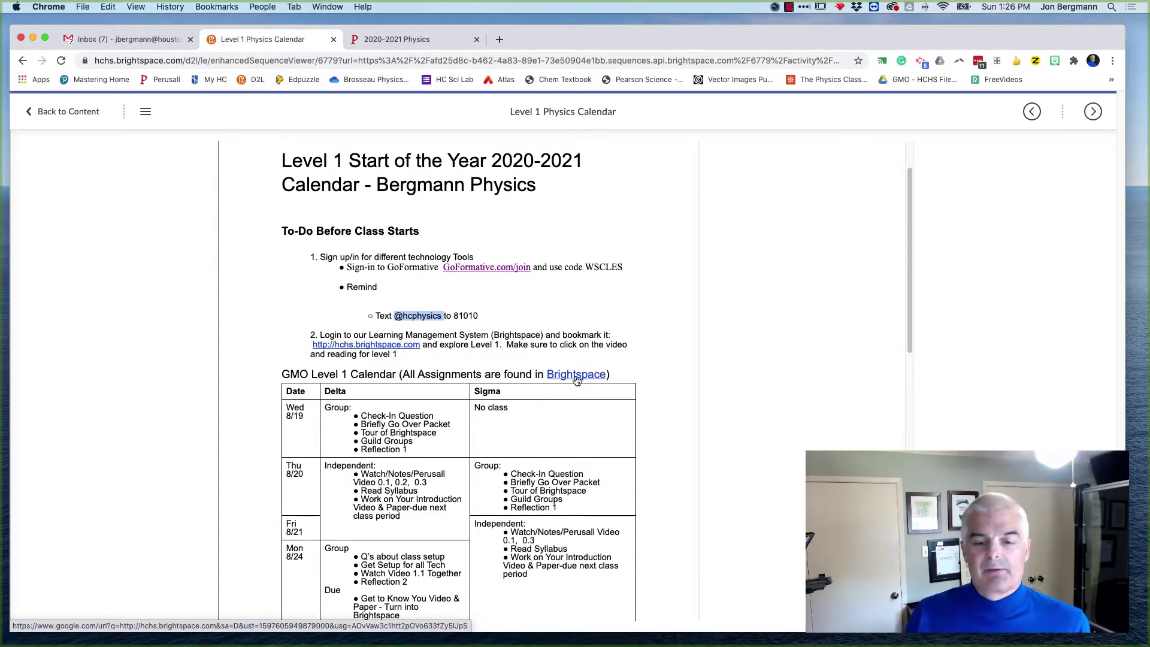
{"action": "left_click_drag", "start_coordinate": [382, 415], "coordinate": [476, 492]}
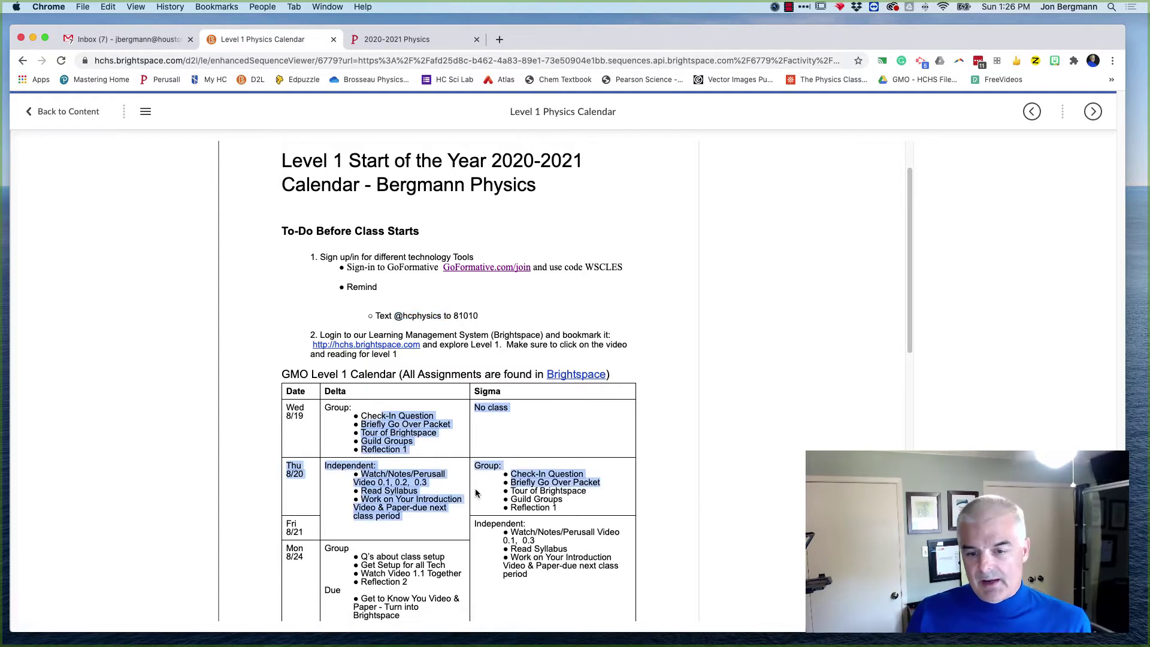
{"action": "left_click", "coordinate": [411, 487]}
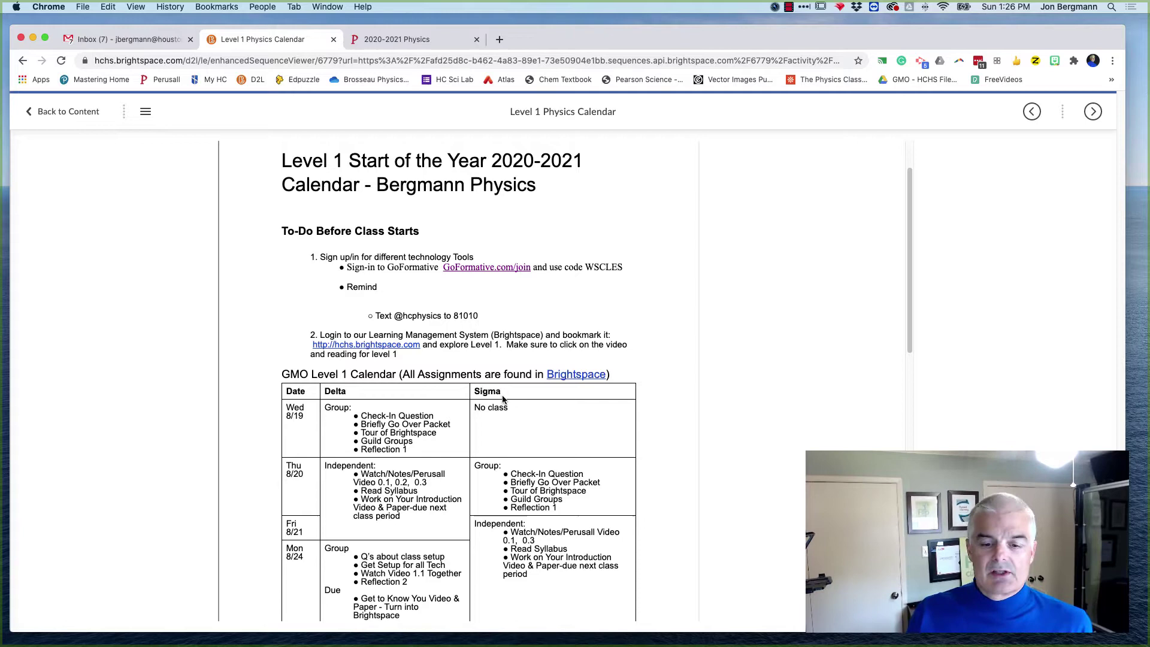
{"action": "scroll", "coordinate": [490, 410], "scroll_direction": "down", "scroll_amount": 1}
{"action": "scroll", "coordinate": [348, 463], "scroll_direction": "down", "scroll_amount": 3}
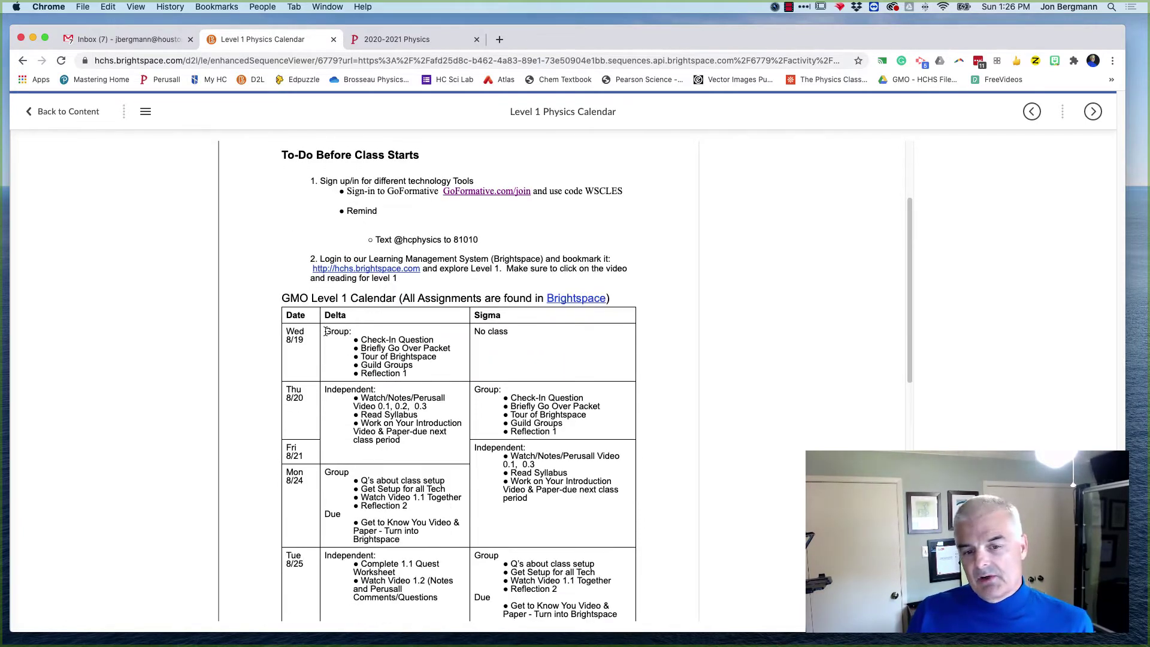
{"action": "left_click_drag", "start_coordinate": [325, 332], "coordinate": [426, 382]}
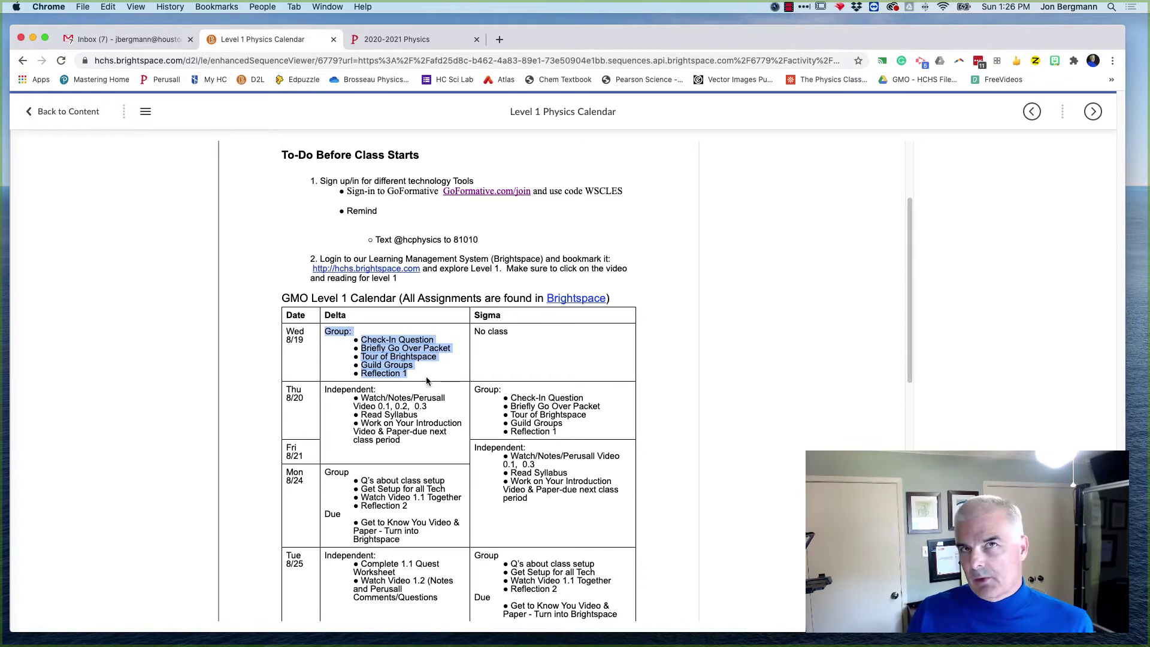
{"action": "left_click", "coordinate": [367, 409]}
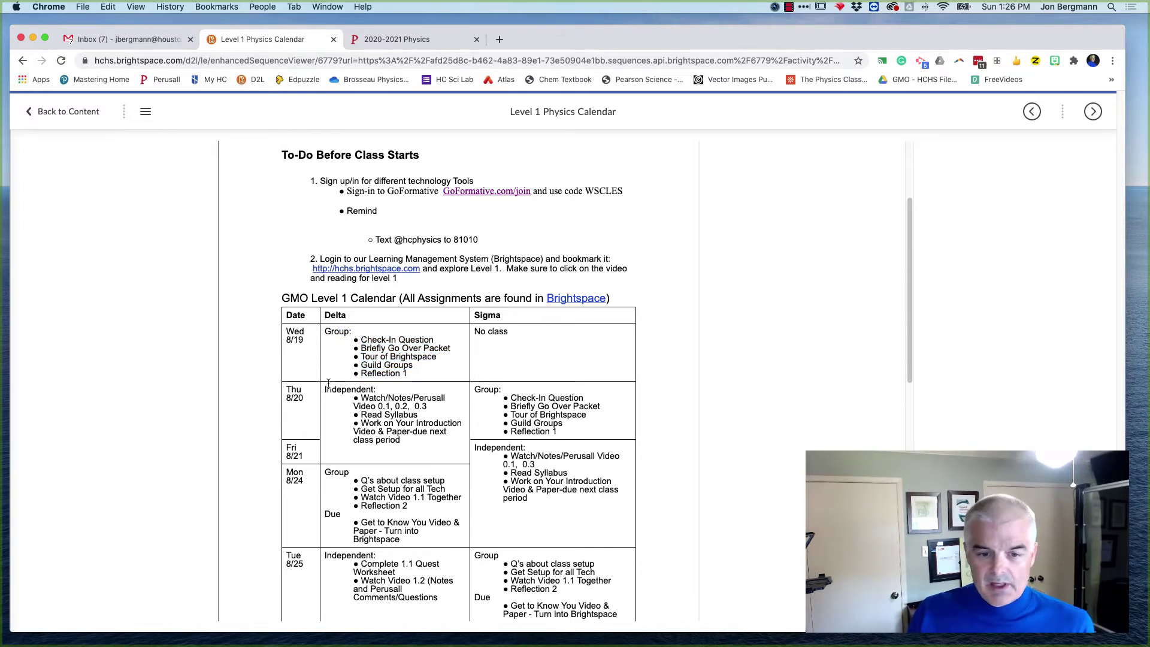
{"action": "left_click_drag", "start_coordinate": [324, 390], "coordinate": [414, 436]}
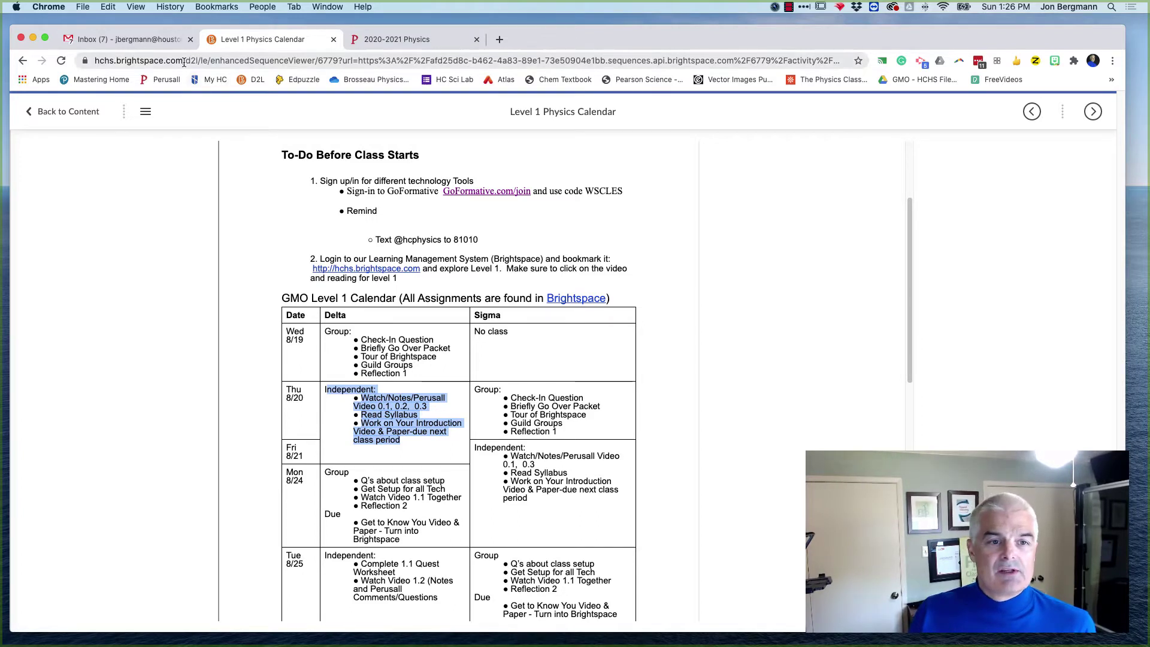
Step: Open the Physics Level 1 Quest Guide, scroll through its pages, and return to the contents
{"action": "left_click", "coordinate": [67, 117]}
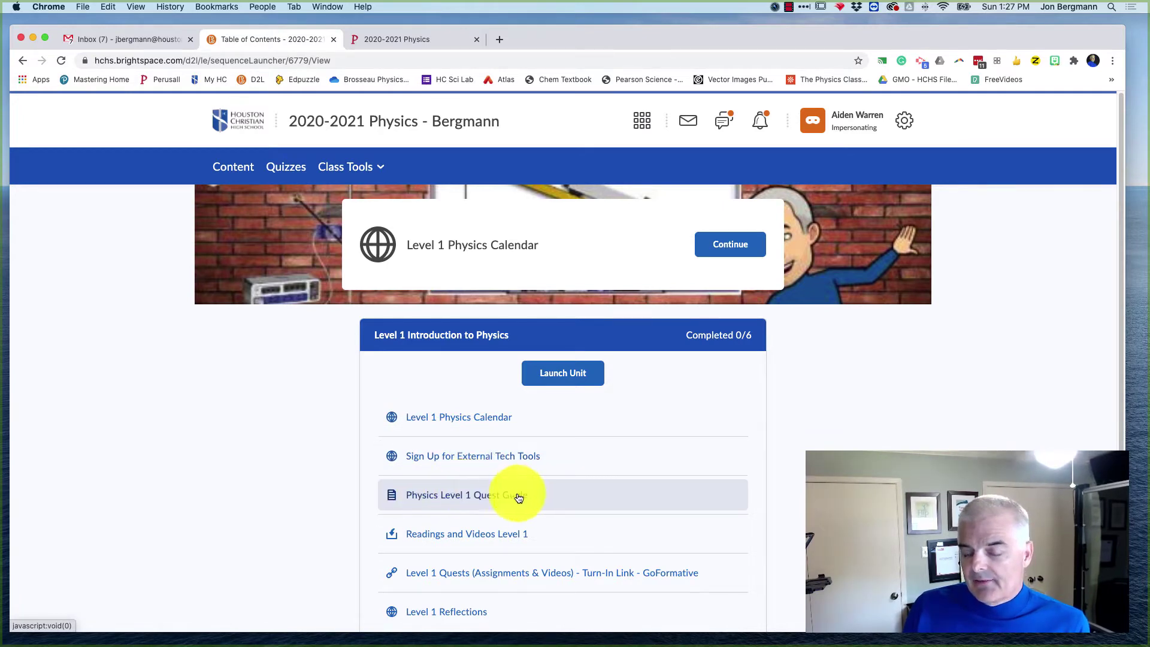
{"action": "left_click", "coordinate": [488, 501]}
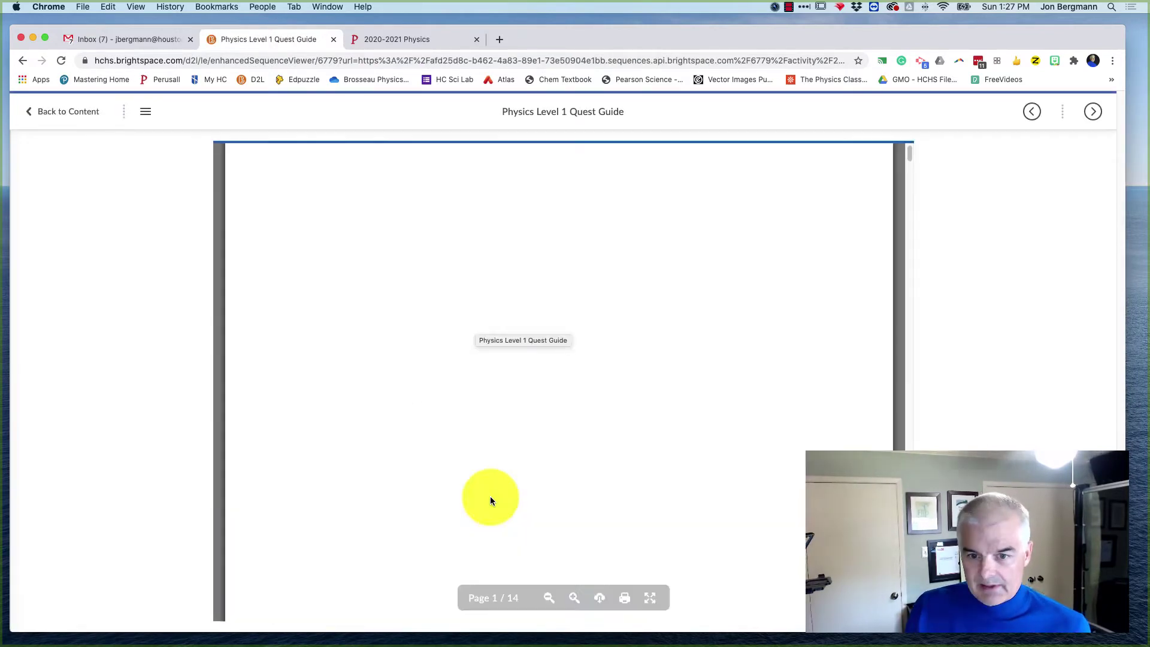
{"action": "scroll", "coordinate": [489, 500], "scroll_direction": "down", "scroll_amount": 10}
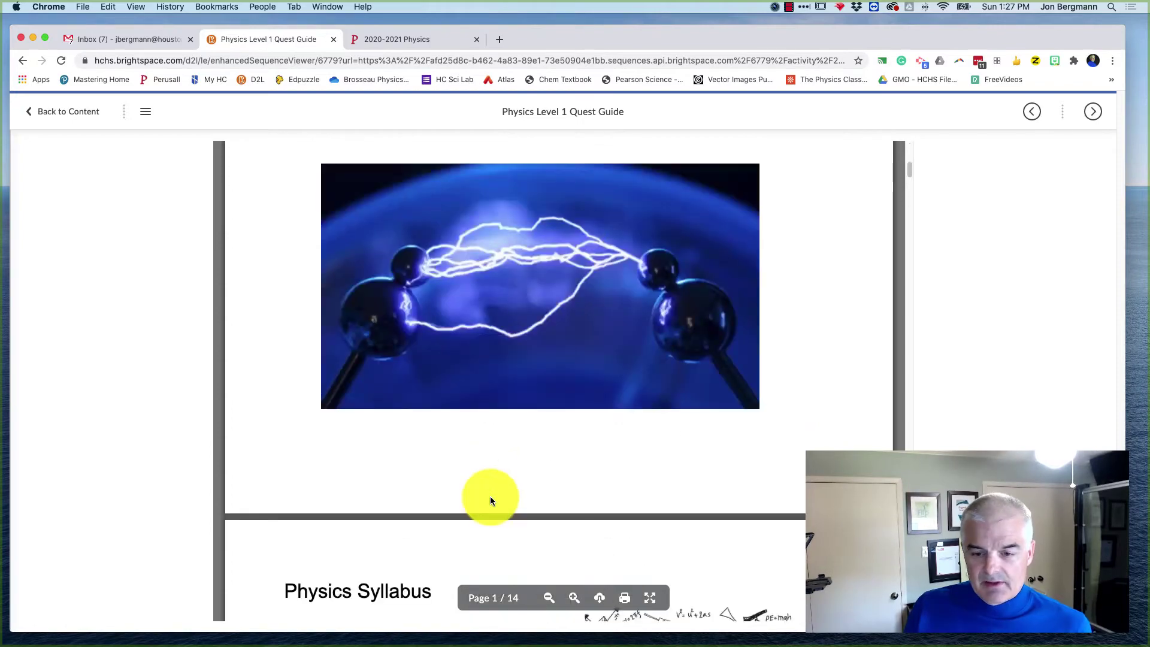
{"action": "scroll", "coordinate": [490, 501], "scroll_direction": "down", "scroll_amount": 7}
{"action": "scroll", "coordinate": [455, 353], "scroll_direction": "down", "scroll_amount": 3}
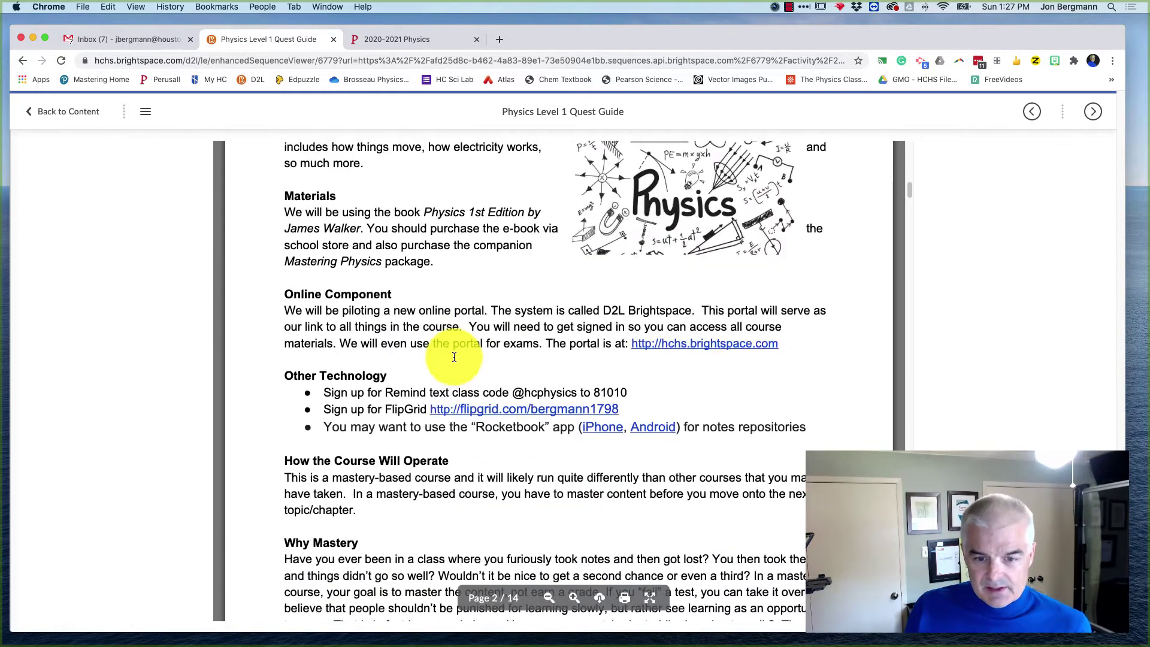
{"action": "scroll", "coordinate": [454, 357], "scroll_direction": "down", "scroll_amount": 15}
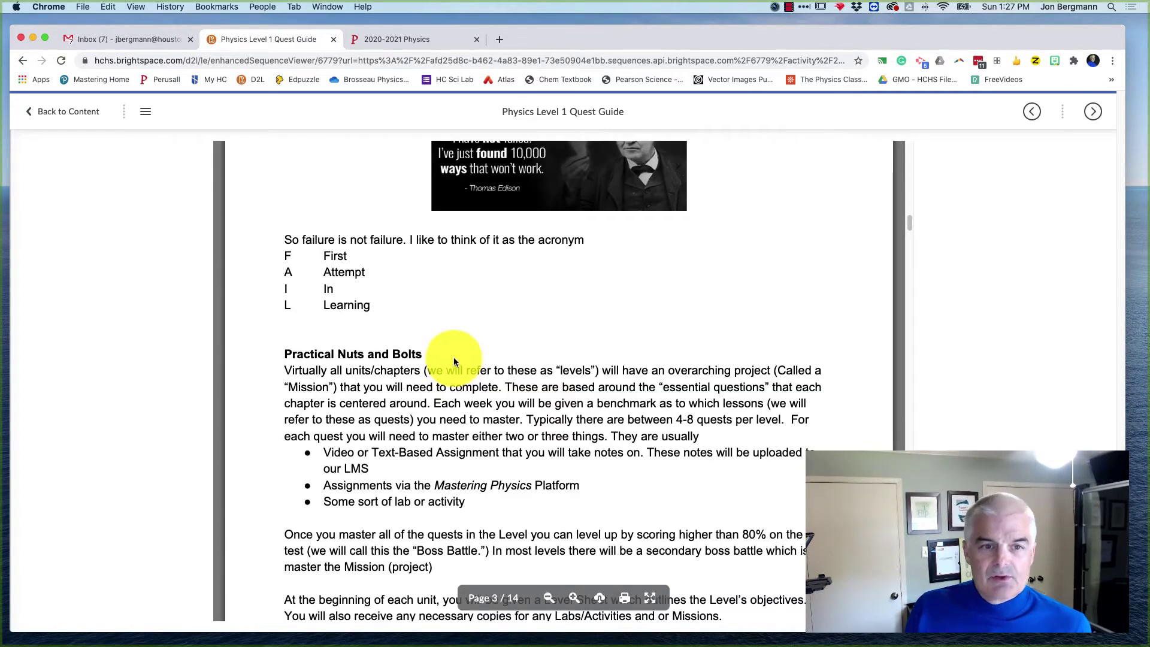
{"action": "scroll", "coordinate": [454, 357], "scroll_direction": "up", "scroll_amount": 20}
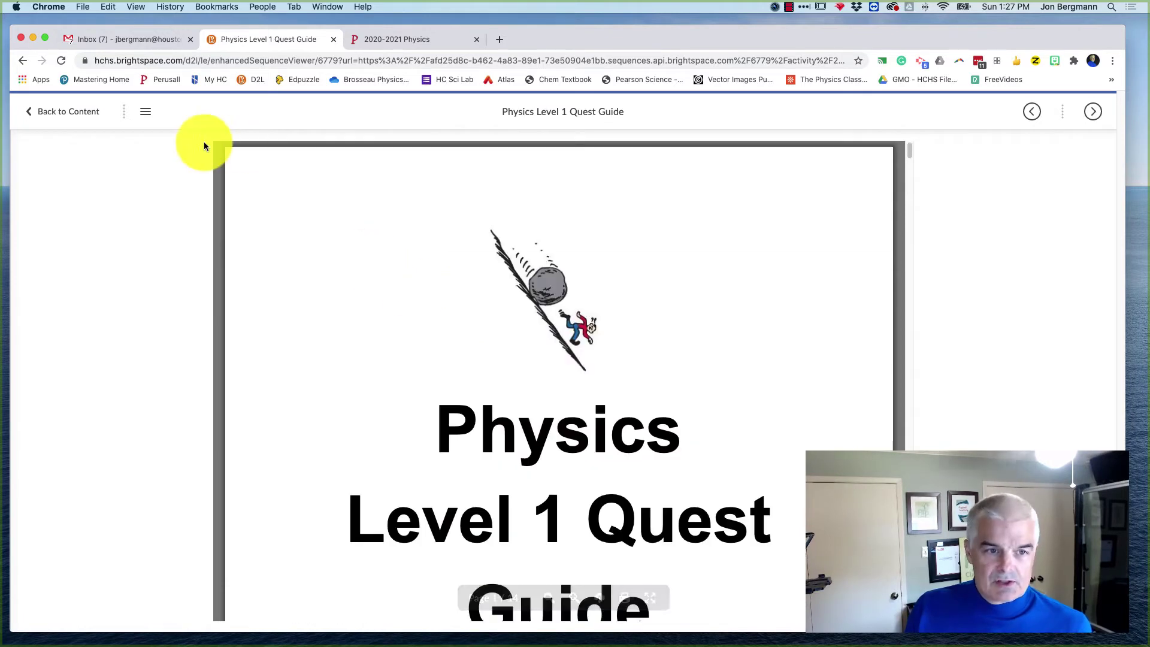
{"action": "left_click", "coordinate": [29, 119]}
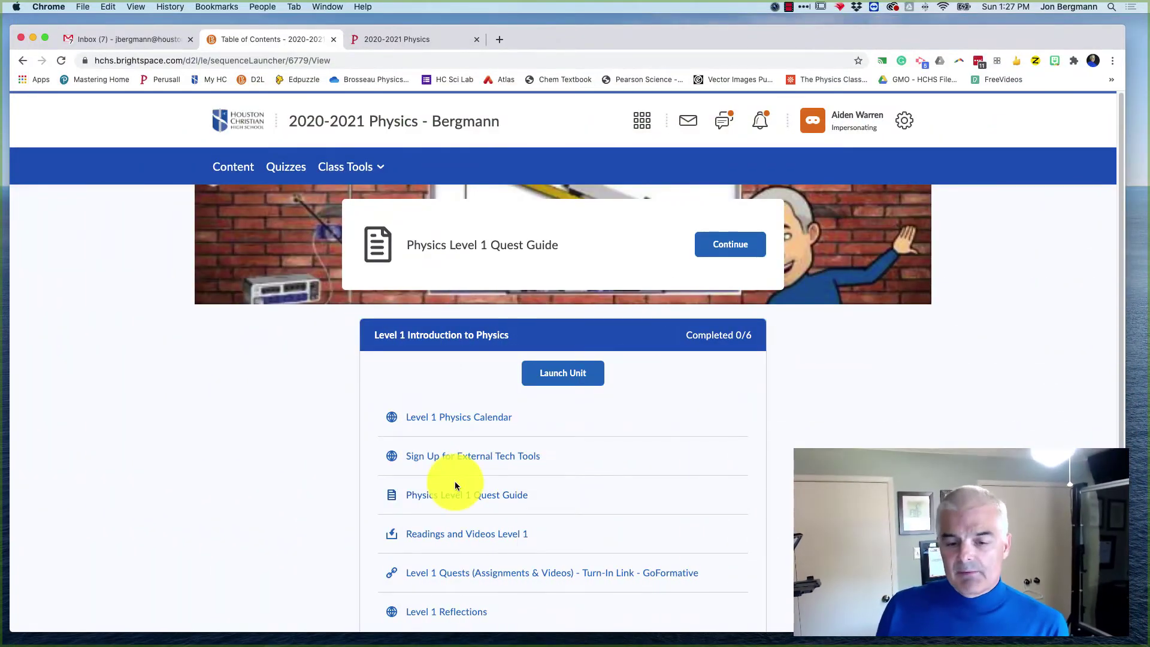
Step: Open Readings and Videos Level 1 and launch its Perusall link in a new window
{"action": "scroll", "coordinate": [235, 474], "scroll_direction": "down", "scroll_amount": 1}
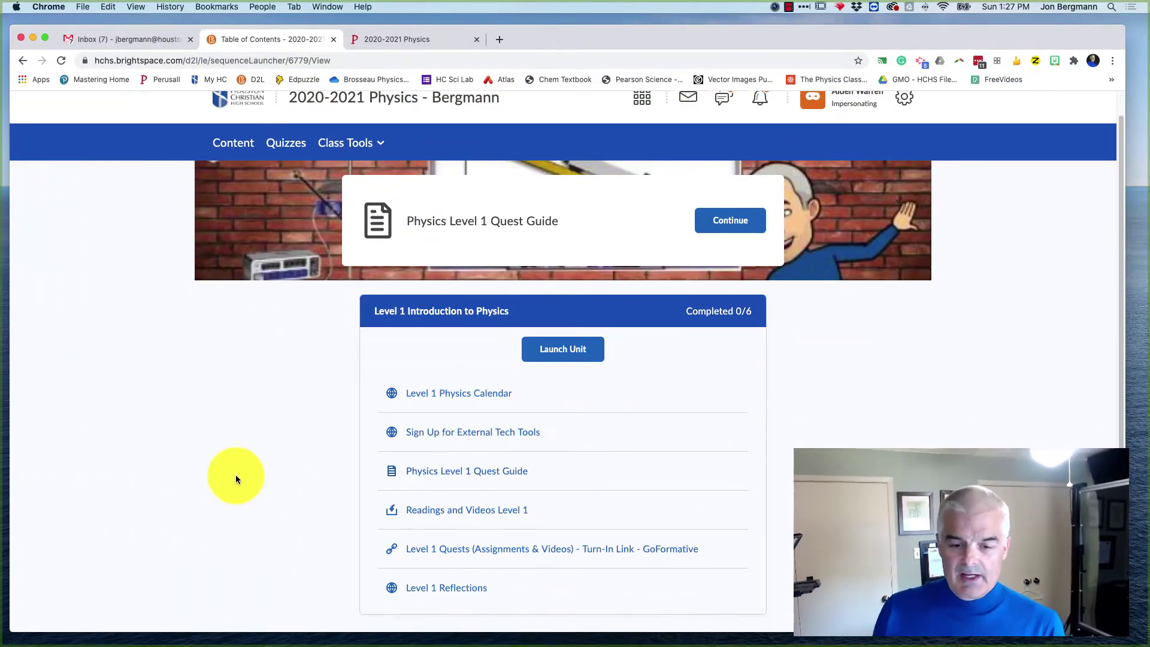
{"action": "left_click", "coordinate": [466, 514]}
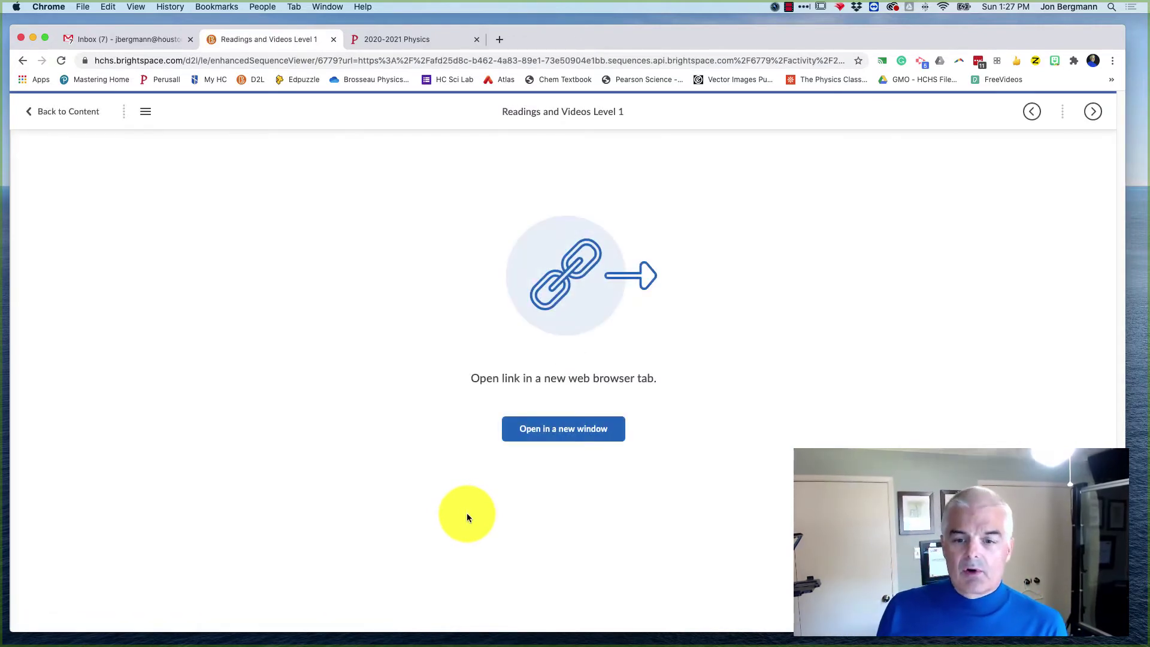
{"action": "left_click", "coordinate": [588, 430]}
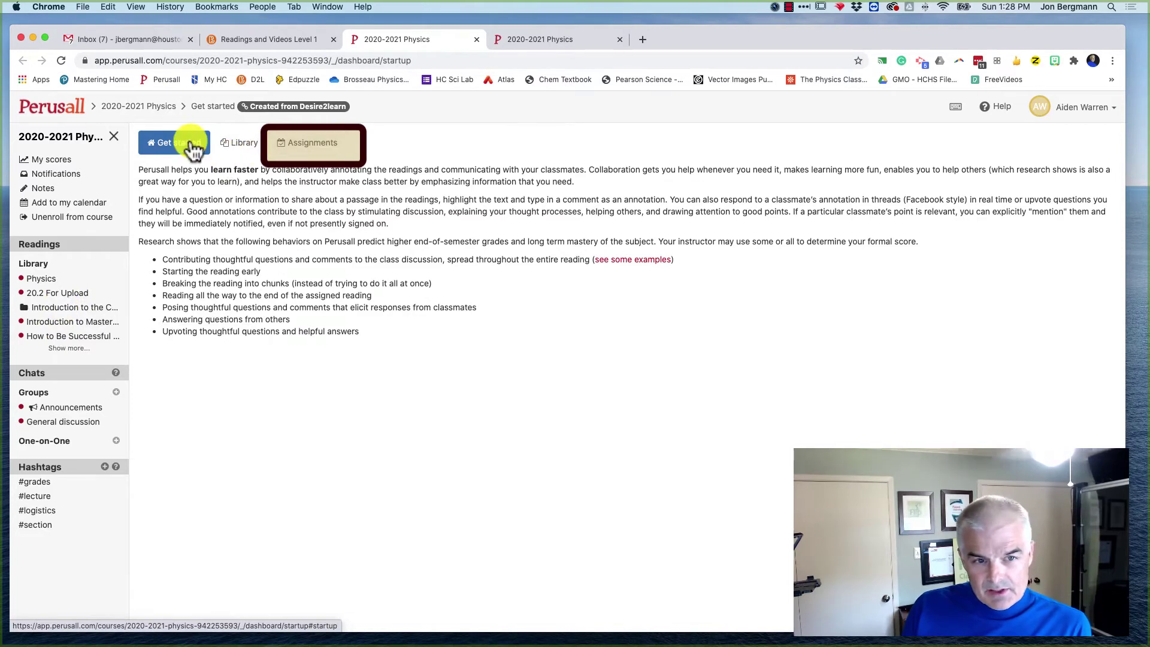
Step: Start the Introduction to Mastery Learning assignment from Perusall's Assignments list
{"action": "left_click", "coordinate": [305, 151]}
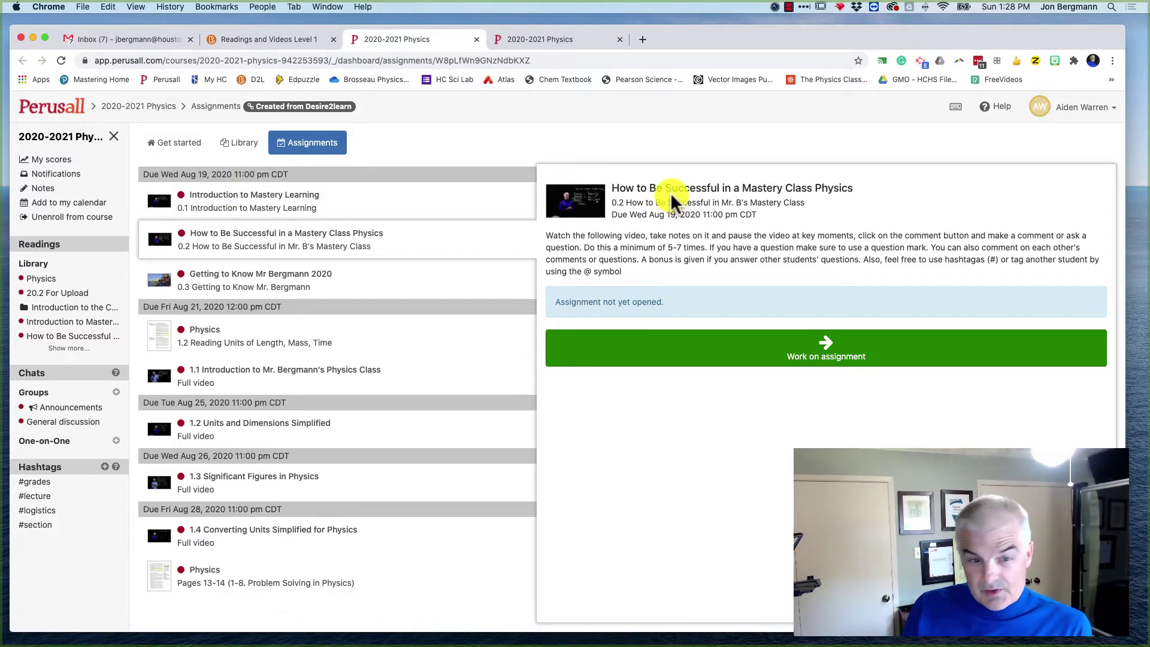
{"action": "left_click", "coordinate": [294, 201]}
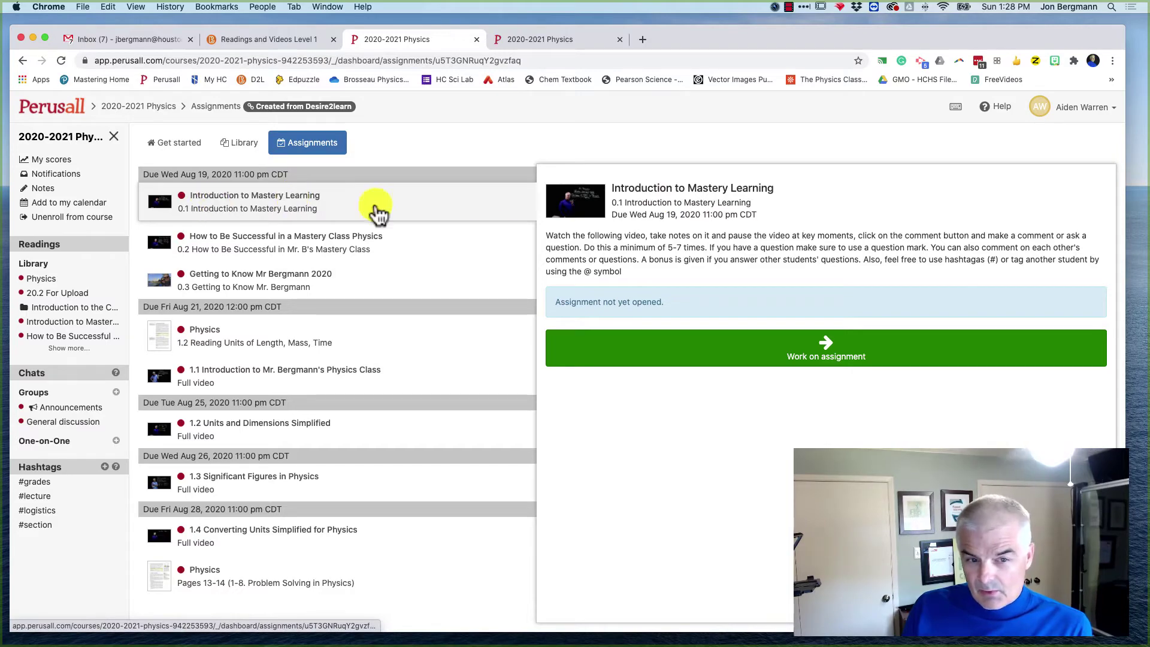
{"action": "left_click", "coordinate": [826, 354]}
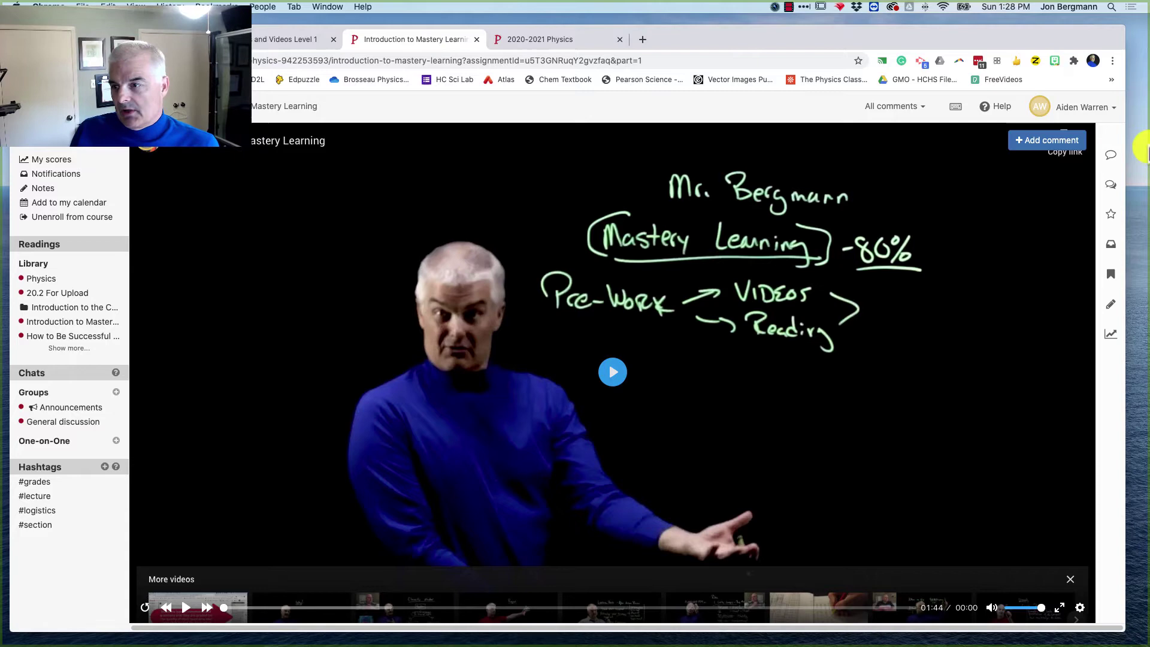
Step: Play the mastery learning video, then pause it
{"action": "left_click", "coordinate": [194, 607]}
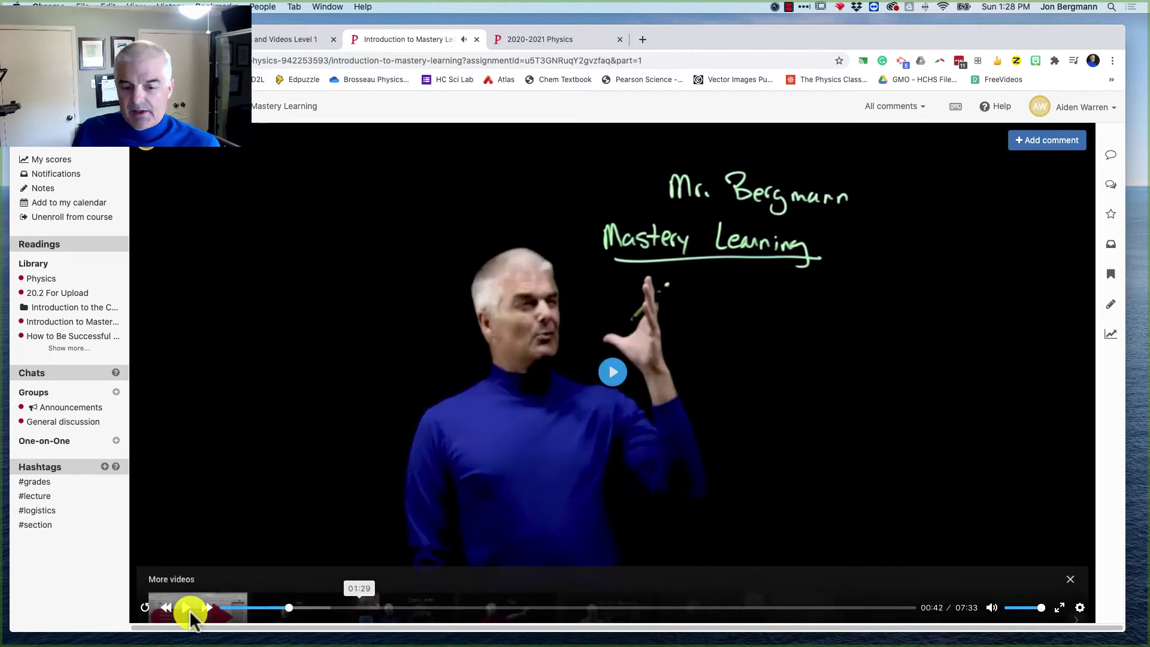
{"action": "left_click", "coordinate": [190, 609]}
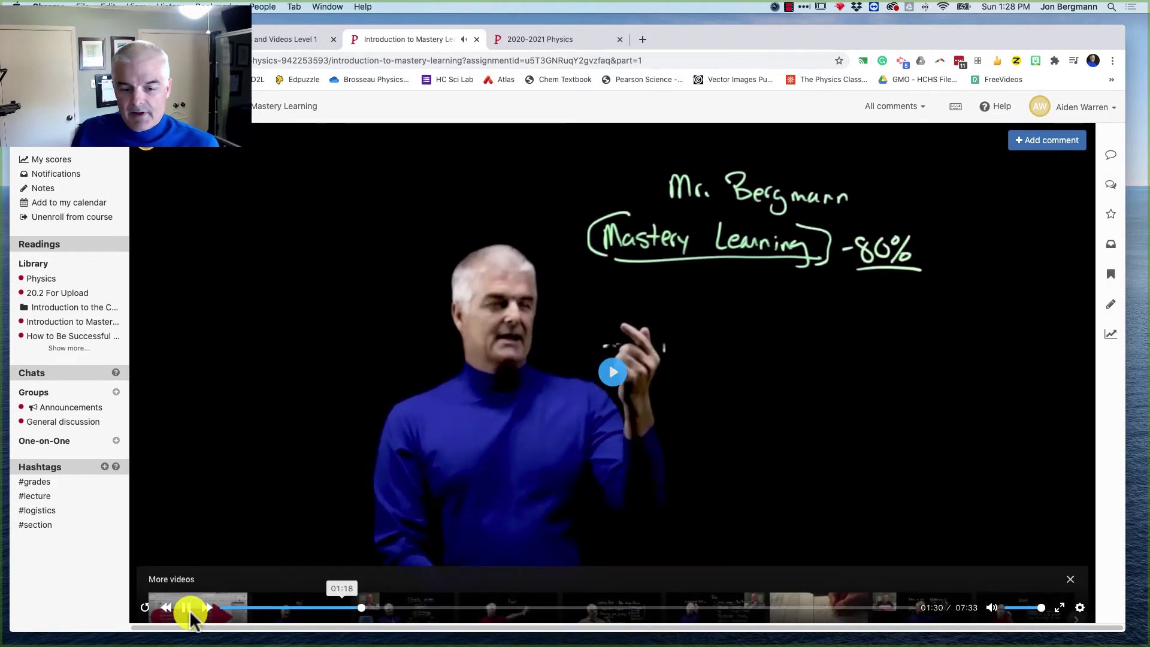
{"action": "left_click", "coordinate": [190, 608]}
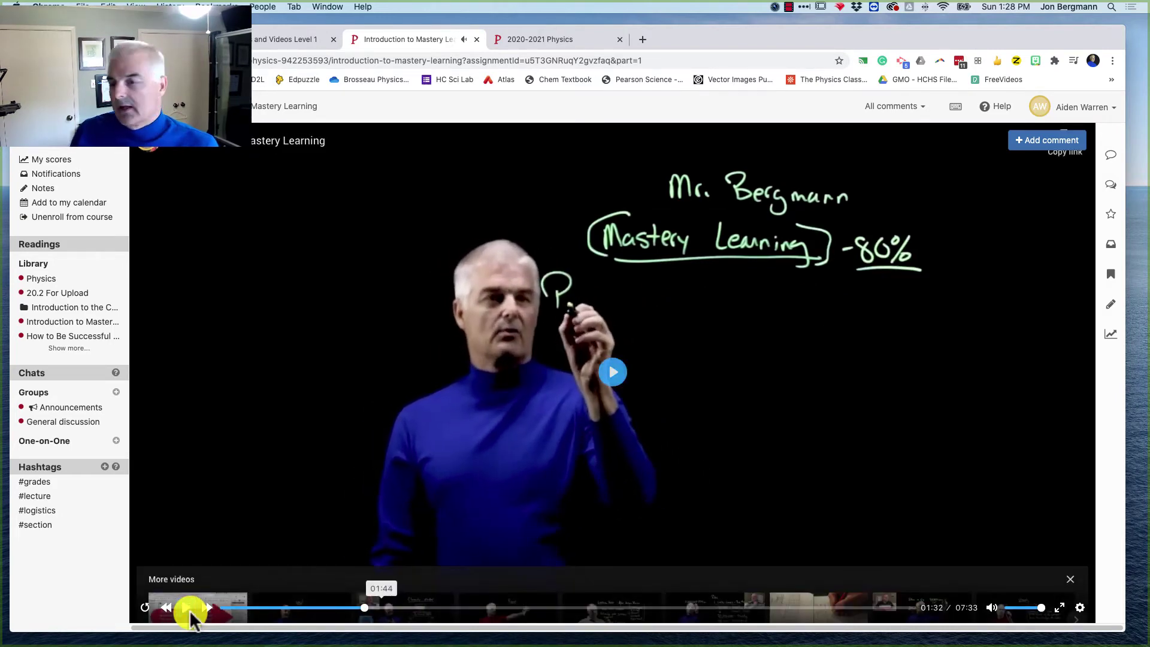
Step: Add a comment at the current video moment, hide the conversation, and return to the assignment list
{"action": "left_click", "coordinate": [1063, 142]}
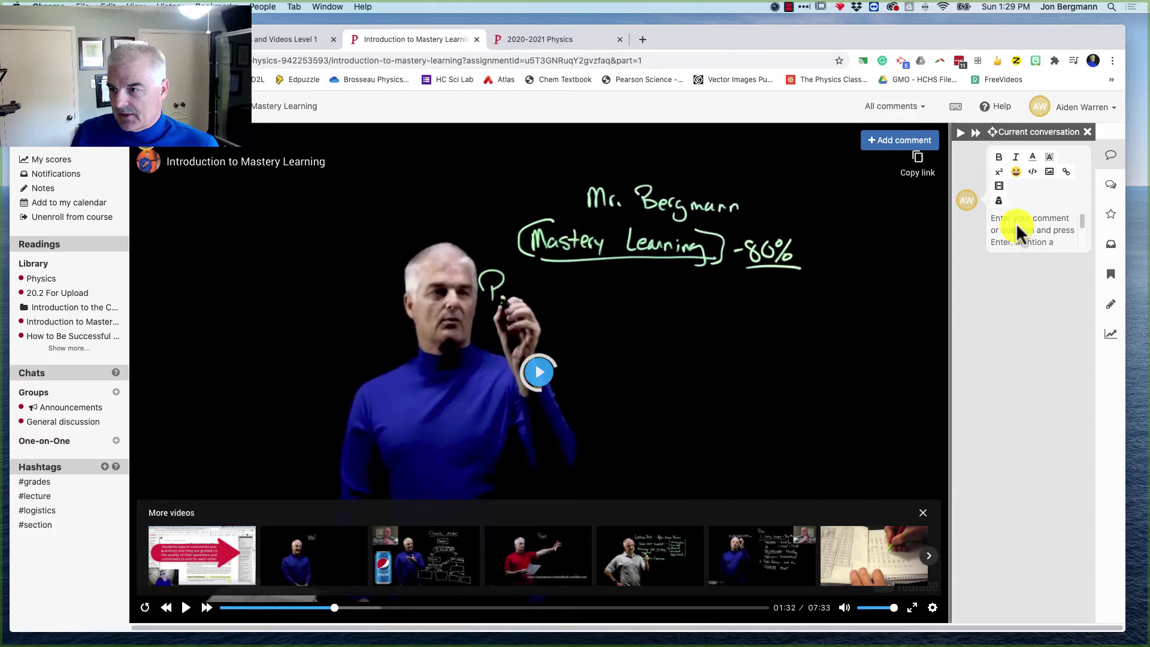
{"action": "left_click", "coordinate": [1088, 131]}
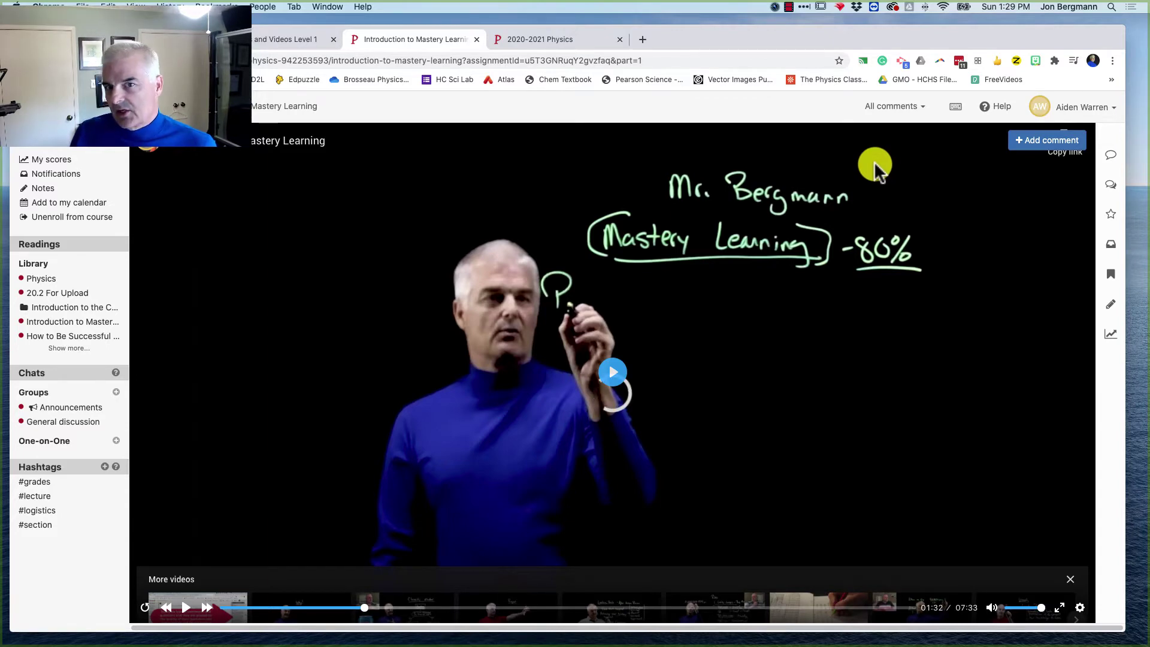
{"action": "left_click", "coordinate": [430, 101]}
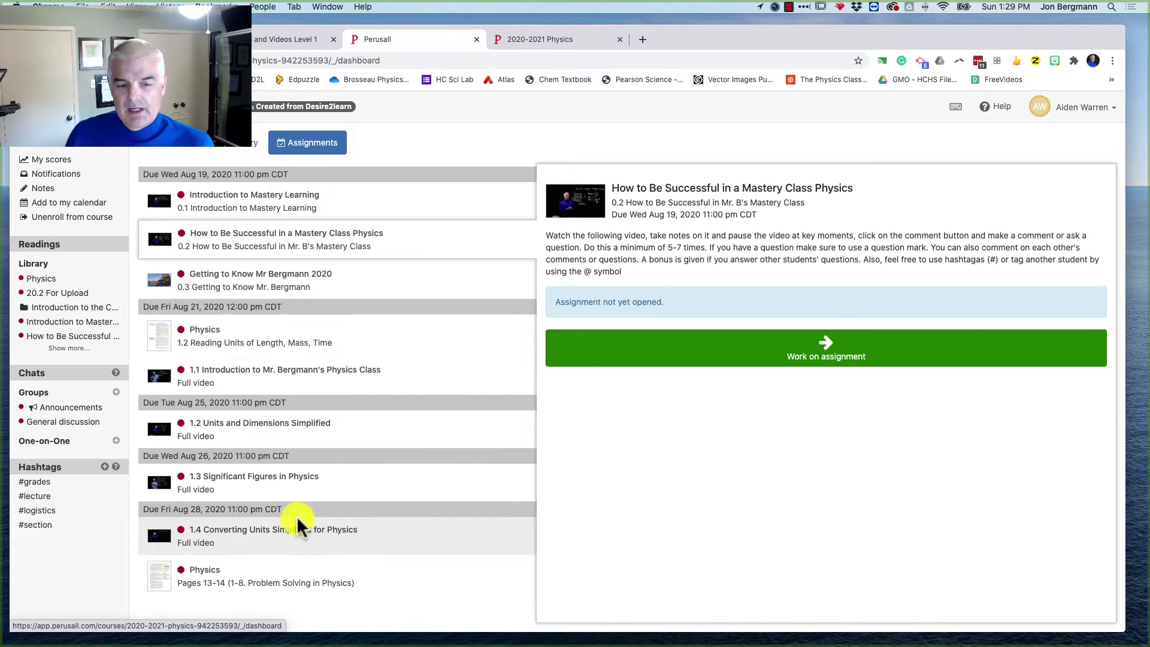
Step: Start the Physics 1.2 reading and compare the access code and credit card payment options
{"action": "left_click", "coordinate": [271, 346]}
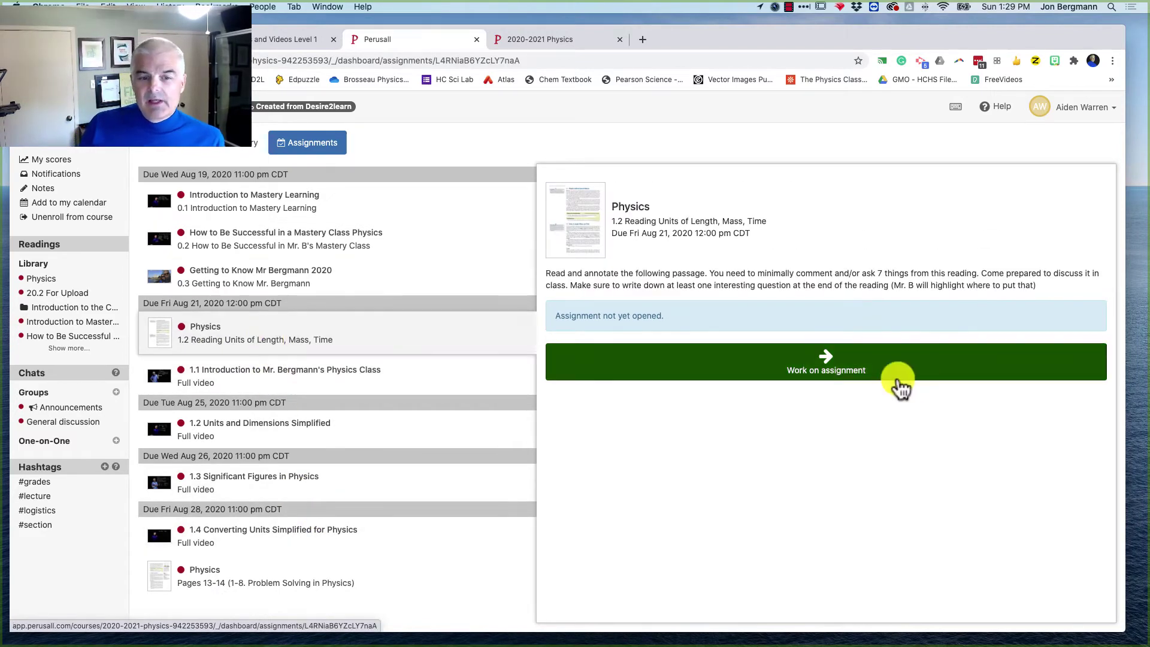
{"action": "left_click", "coordinate": [840, 360]}
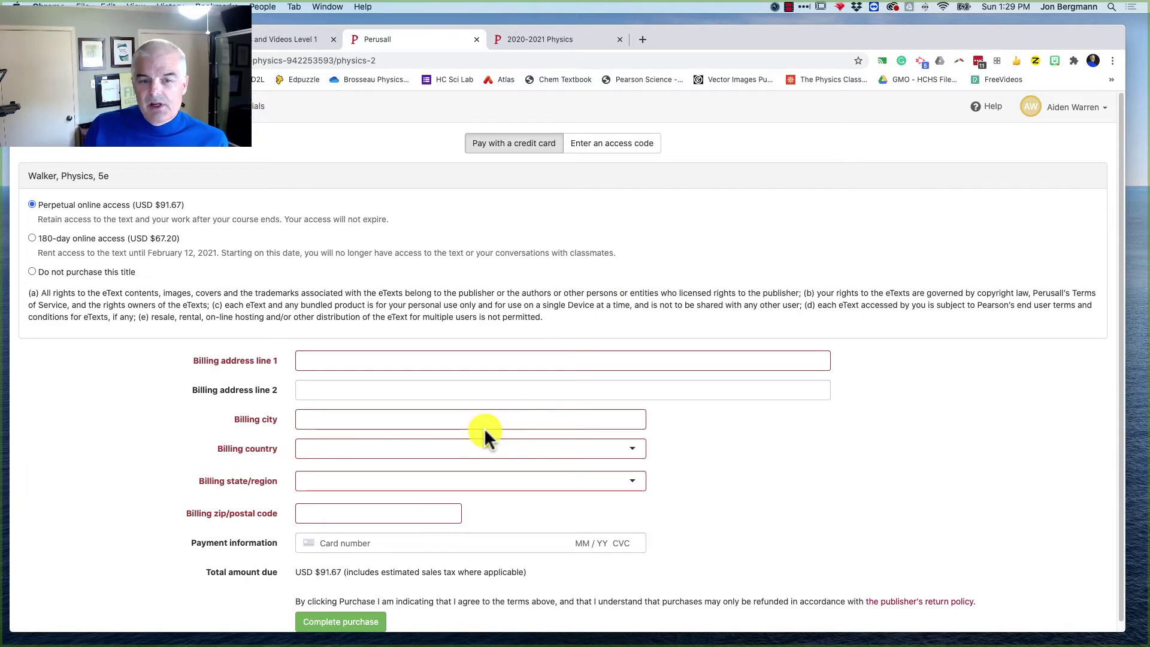
{"action": "left_click", "coordinate": [622, 152]}
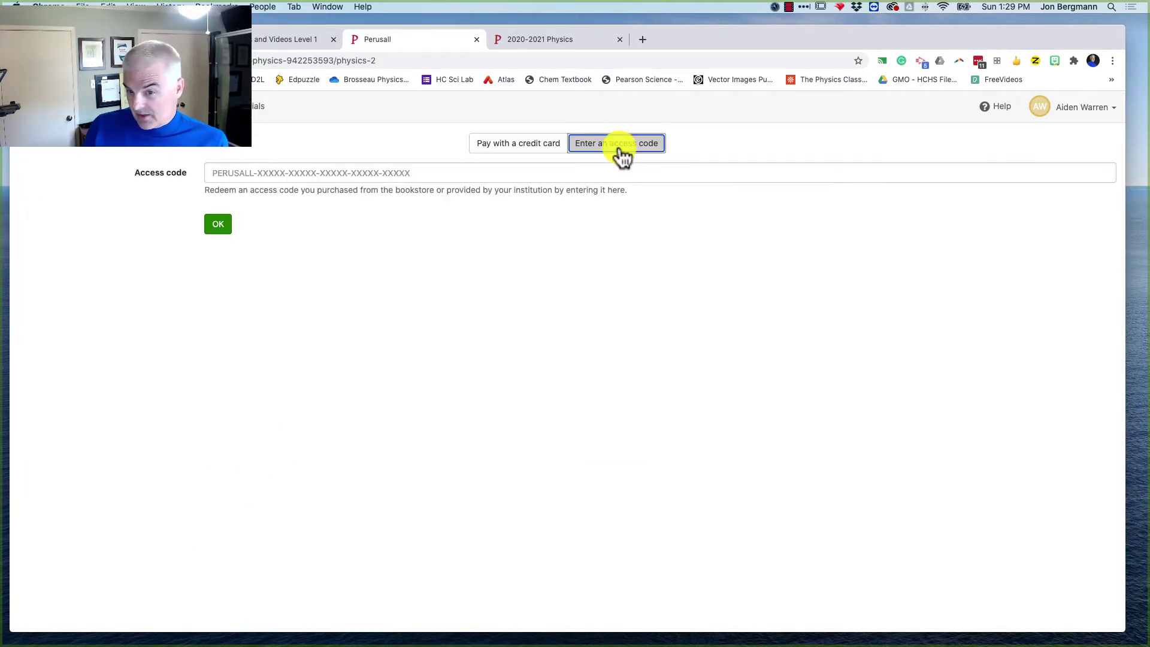
{"action": "left_click", "coordinate": [513, 153]}
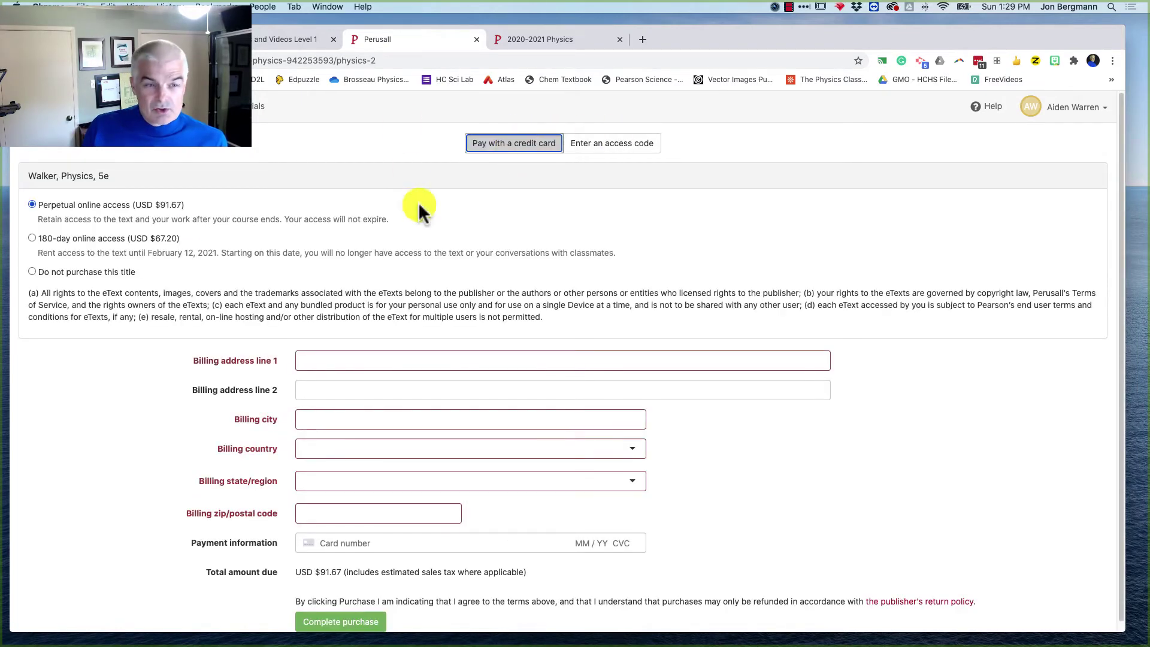
{"action": "left_click", "coordinate": [514, 422]}
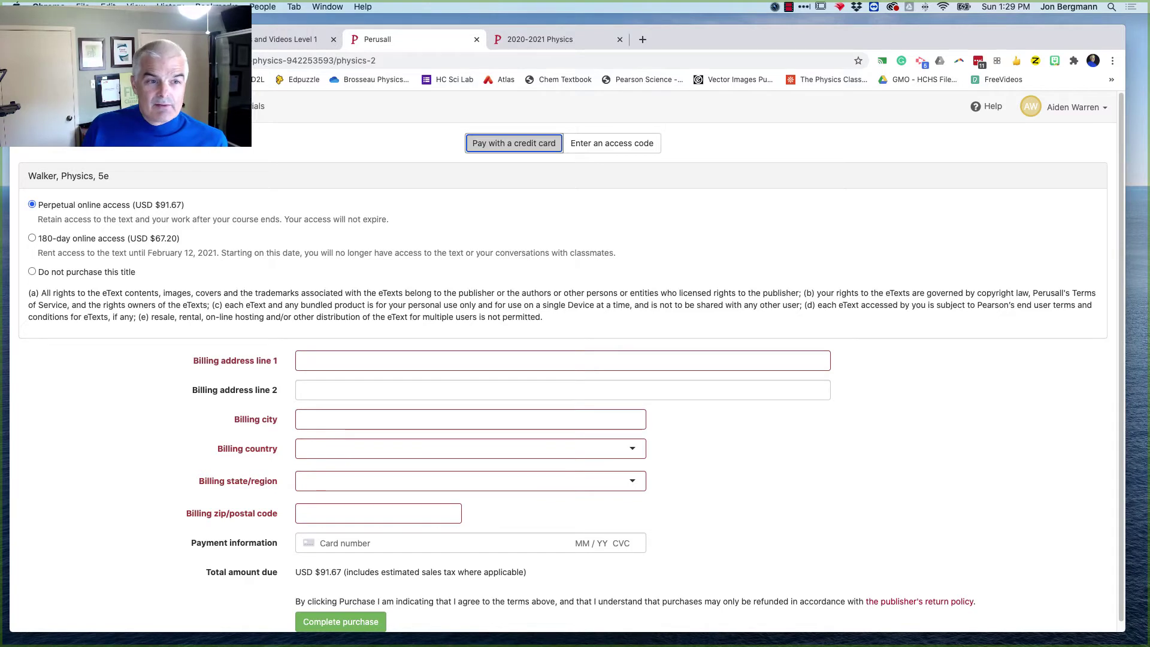
Step: Go back to the Perusall assignment list
{"action": "right_click", "coordinate": [18, 60]}
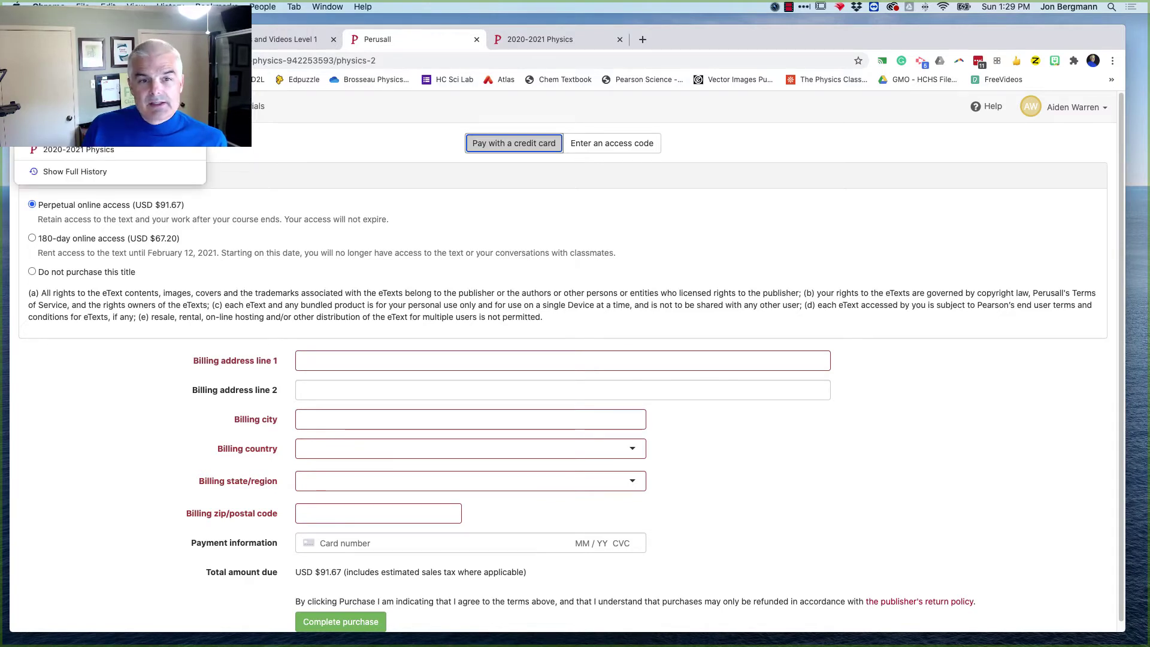
{"action": "key", "text": "Escape"}
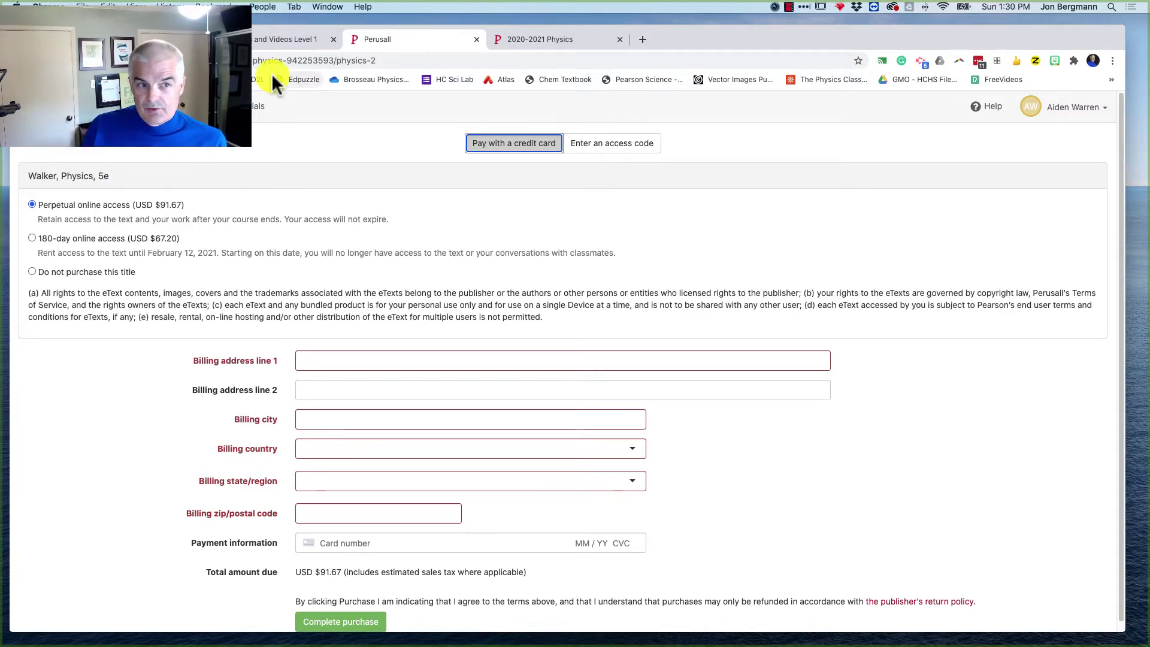
{"action": "left_click", "coordinate": [18, 60]}
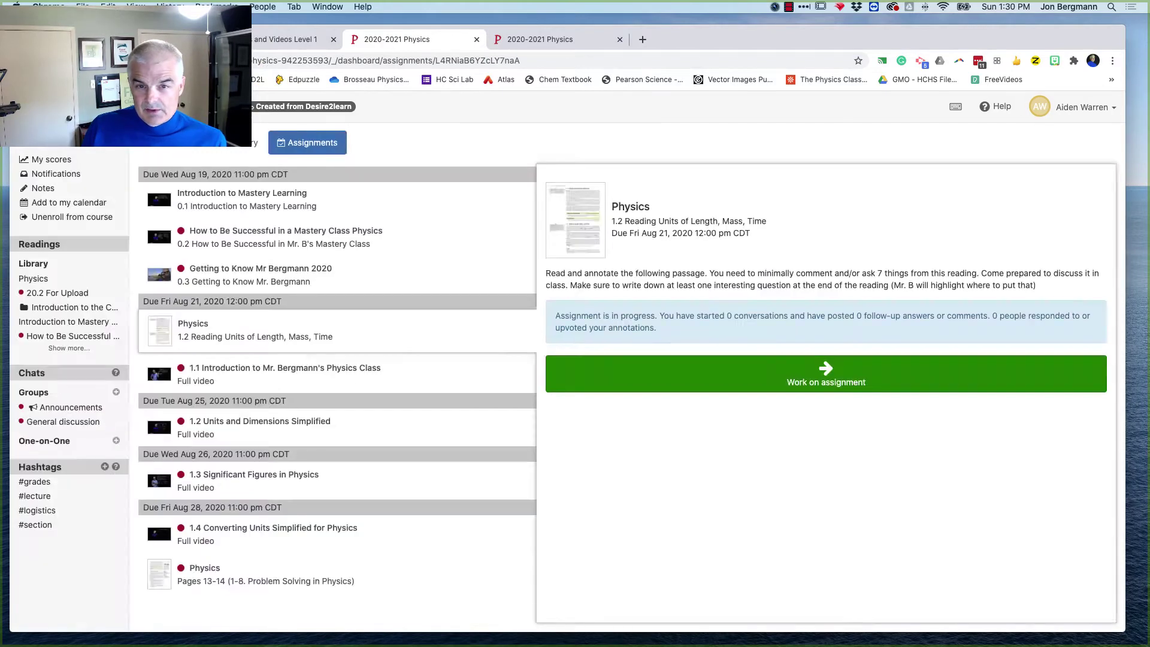
Step: In the Brightspace course content, open the Level 1 Quests GoFormative turn-in link
{"action": "left_click", "coordinate": [271, 40]}
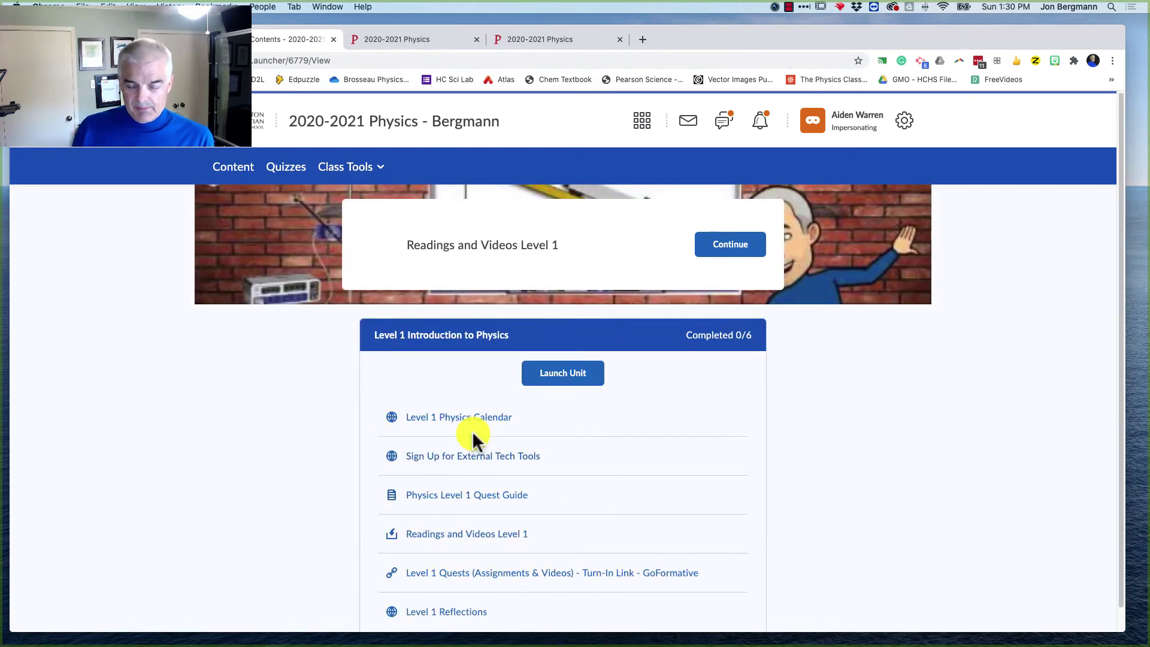
{"action": "scroll", "coordinate": [486, 512], "scroll_direction": "down", "scroll_amount": 1}
{"action": "scroll", "coordinate": [572, 590], "scroll_direction": "down", "scroll_amount": 1}
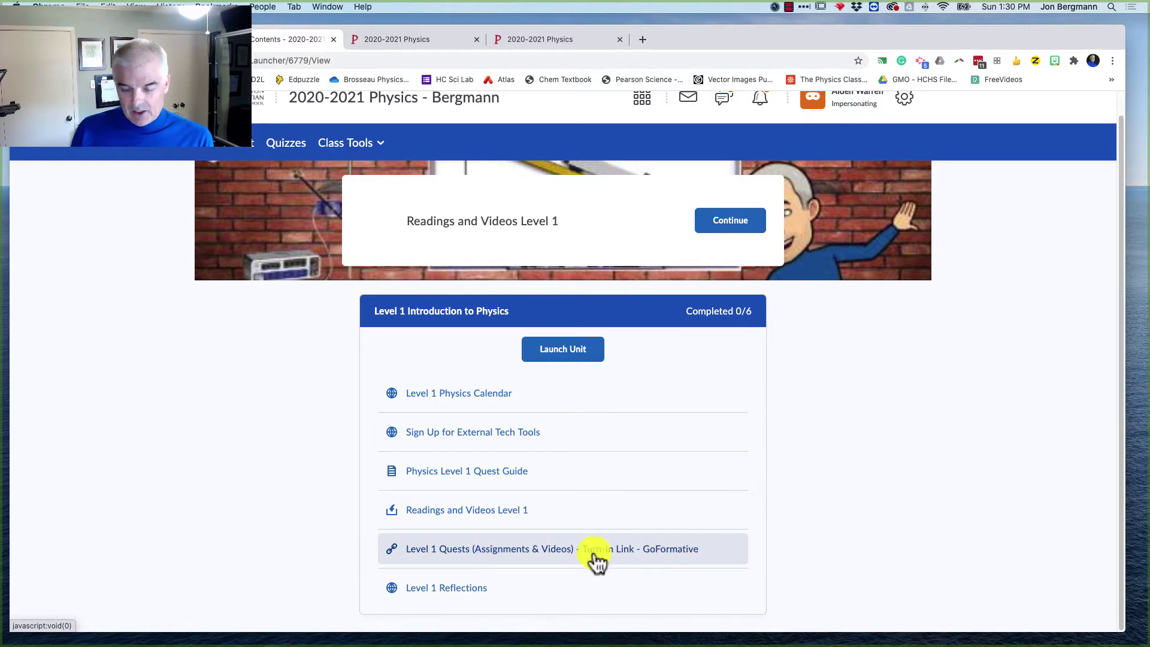
{"action": "left_click", "coordinate": [493, 560]}
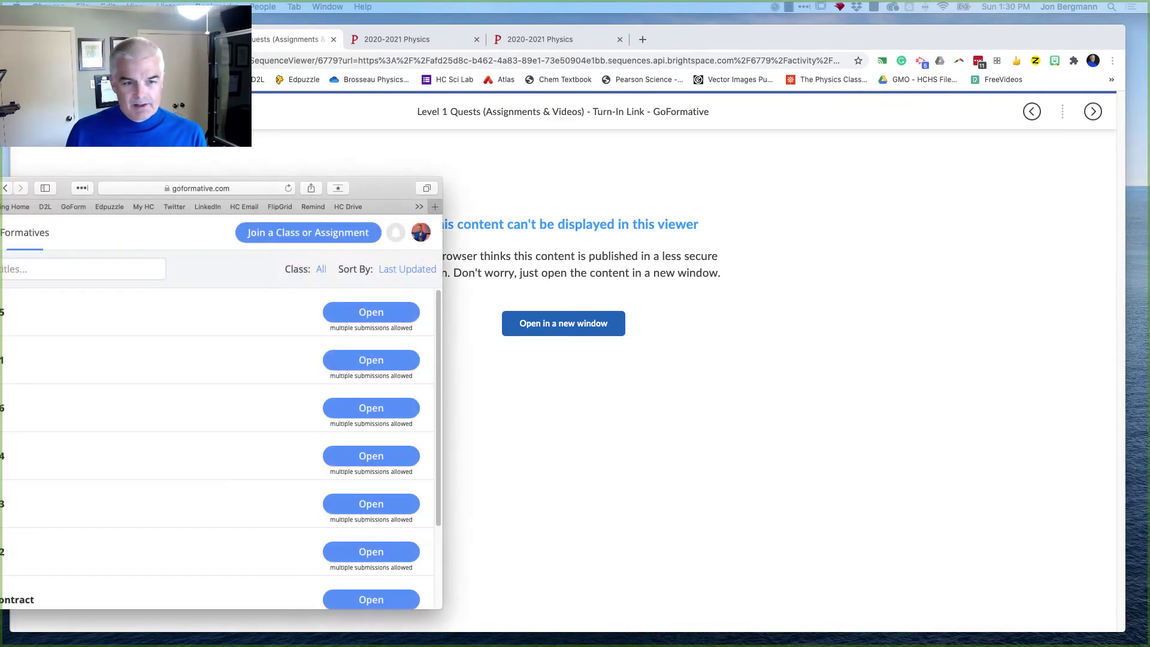
Step: Center the GoFormative window and enlarge it wider and taller to show more quests
{"action": "left_click_drag", "start_coordinate": [392, 187], "coordinate": [703, 106]}
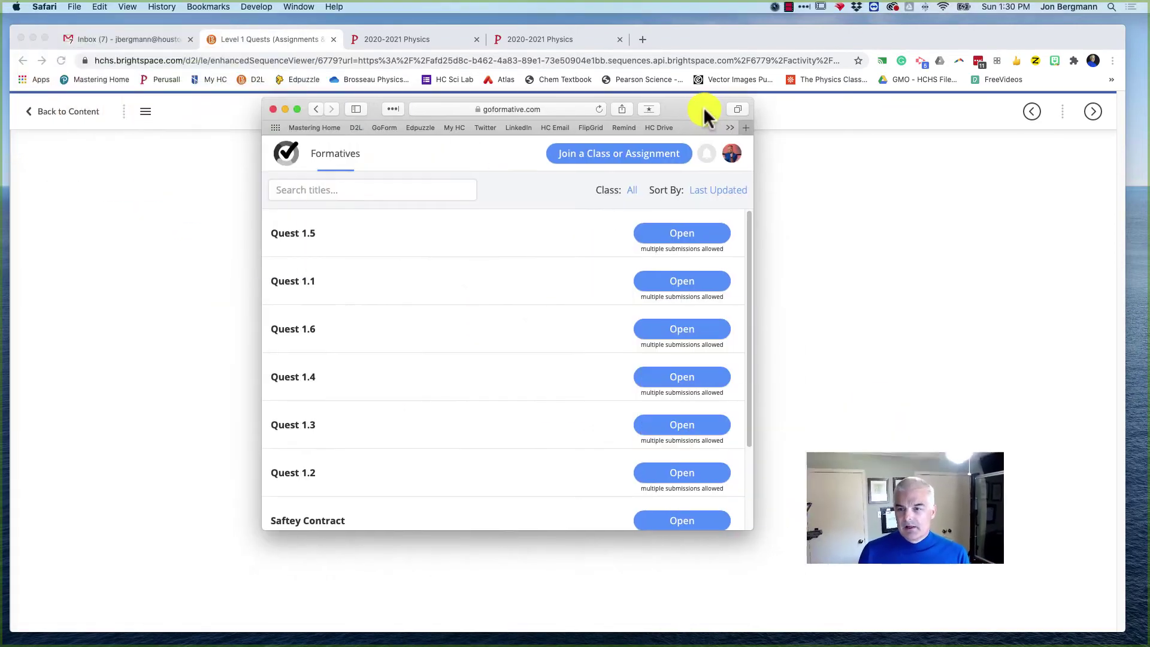
{"action": "left_click_drag", "start_coordinate": [755, 177], "coordinate": [1098, 177]}
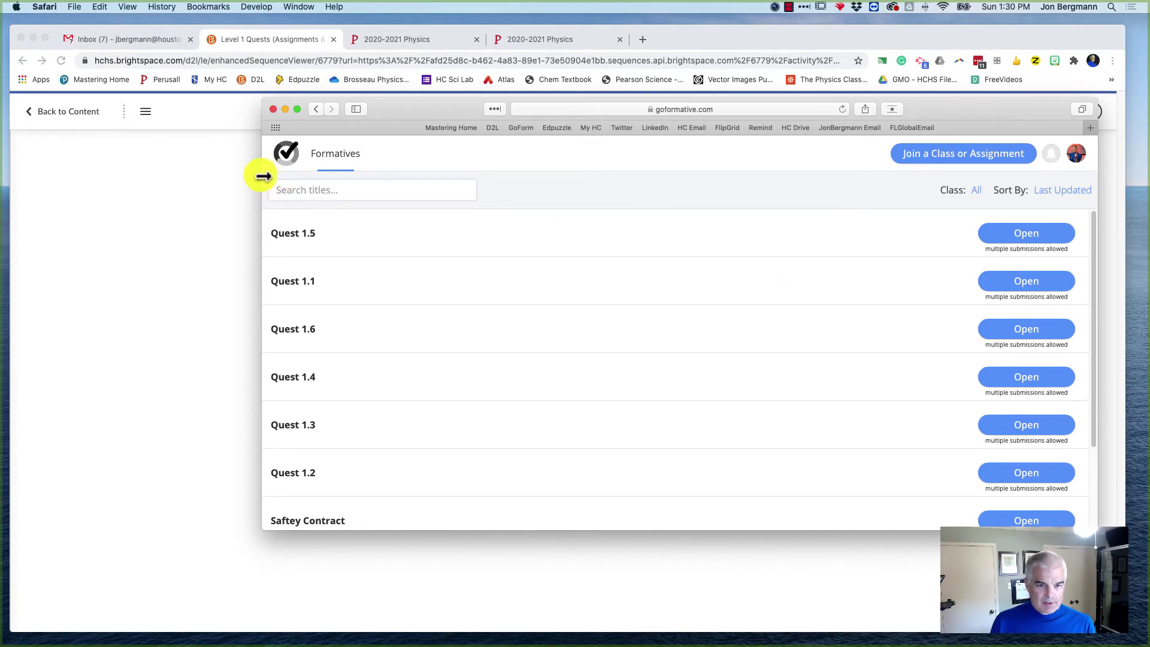
{"action": "left_click_drag", "start_coordinate": [264, 176], "coordinate": [29, 178]}
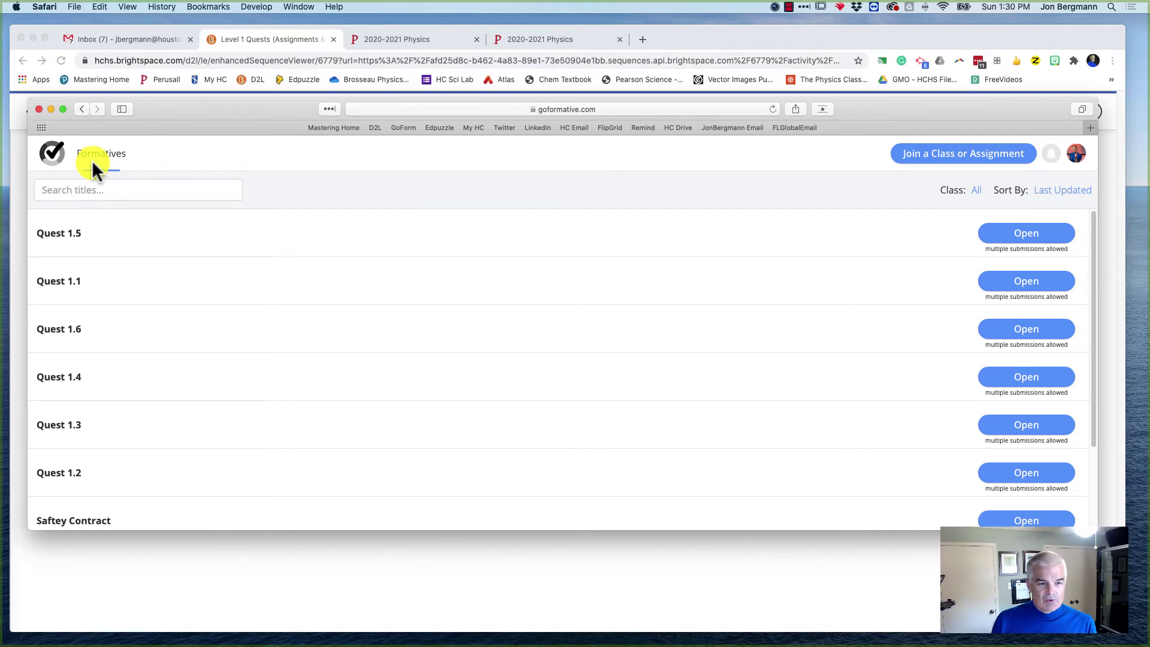
{"action": "scroll", "coordinate": [148, 454], "scroll_direction": "down", "scroll_amount": 1}
{"action": "scroll", "coordinate": [150, 458], "scroll_direction": "up", "scroll_amount": 1}
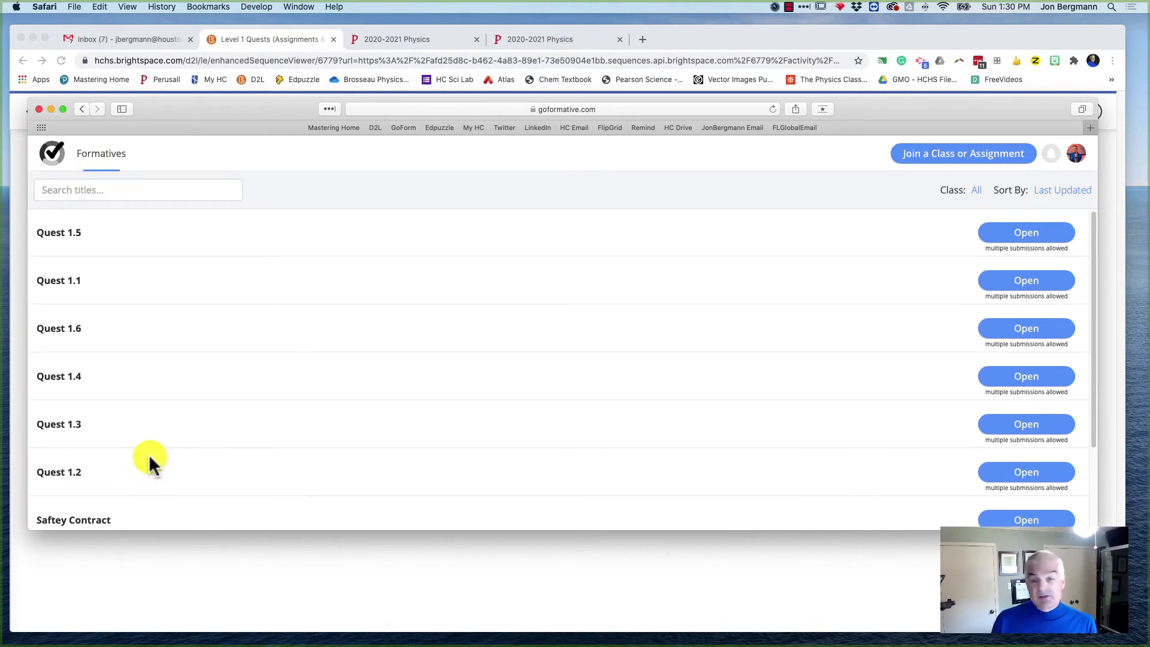
{"action": "left_click_drag", "start_coordinate": [323, 531], "coordinate": [323, 612]}
{"action": "scroll", "coordinate": [336, 520], "scroll_direction": "down", "scroll_amount": 1}
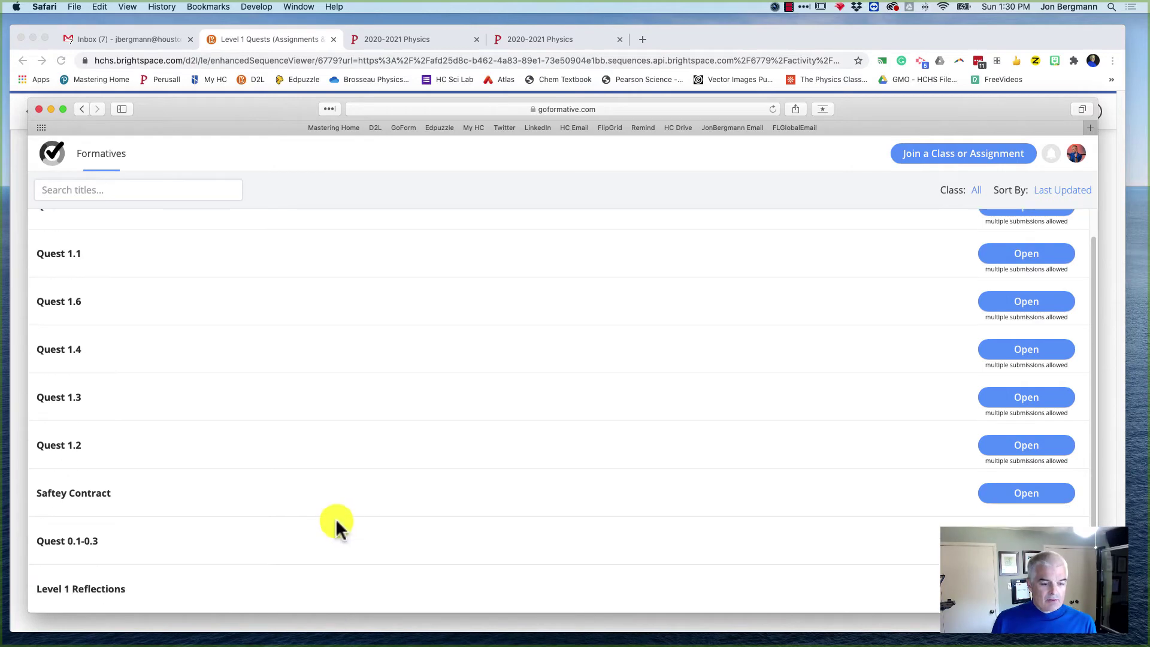
Step: Open Level 1 Reflections and highlight the 8/19-20 date in the question title
{"action": "left_click", "coordinate": [103, 596]}
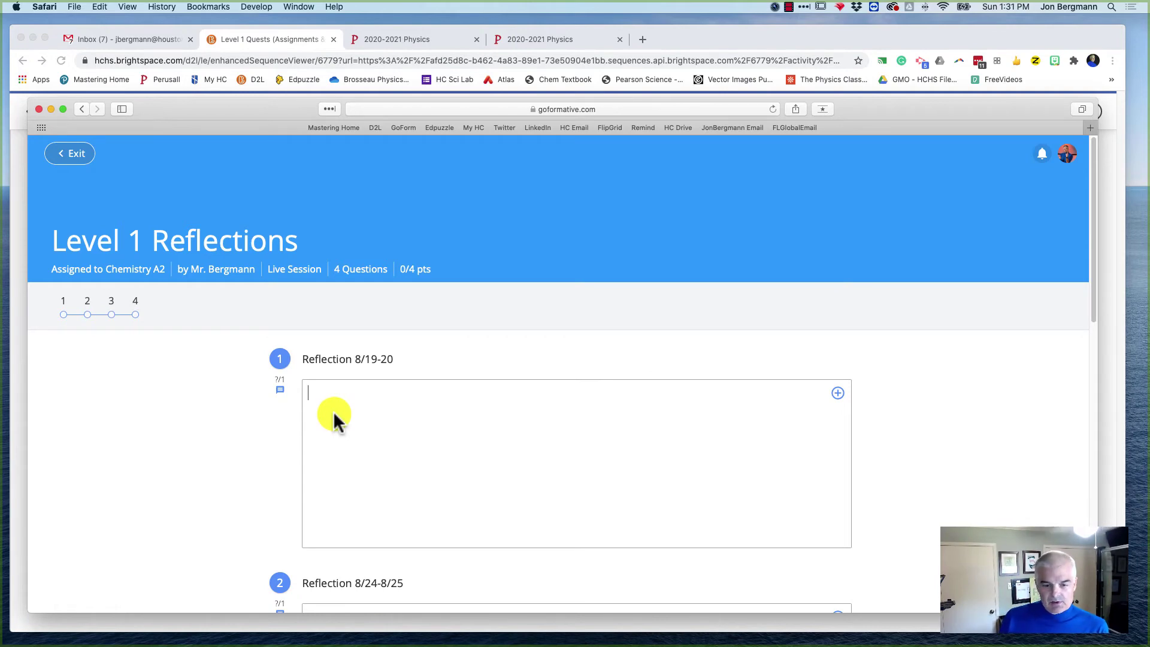
{"action": "left_click_drag", "start_coordinate": [352, 359], "coordinate": [407, 363]}
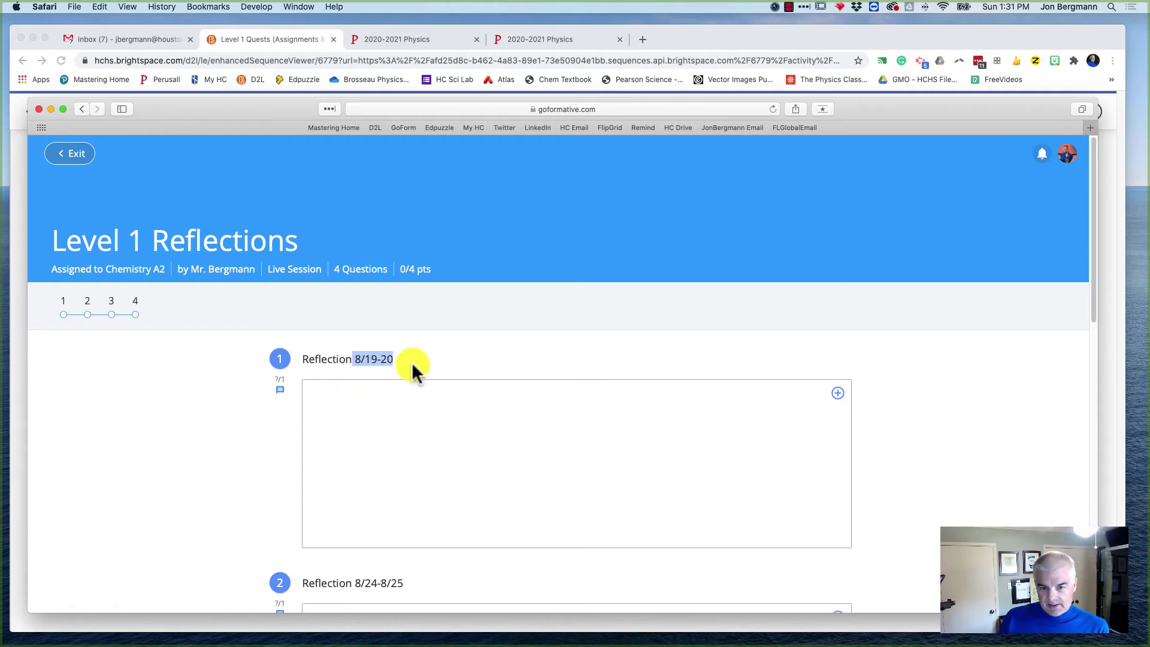
{"action": "scroll", "coordinate": [406, 510], "scroll_direction": "down", "scroll_amount": 3}
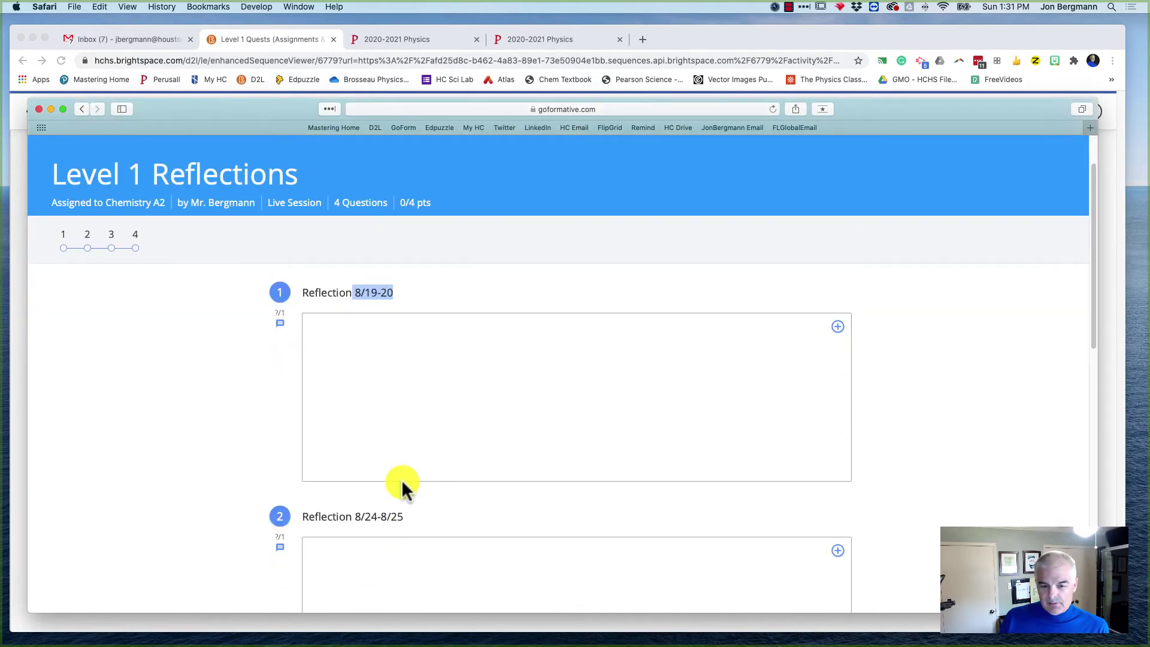
{"action": "scroll", "coordinate": [369, 529], "scroll_direction": "up", "scroll_amount": 3}
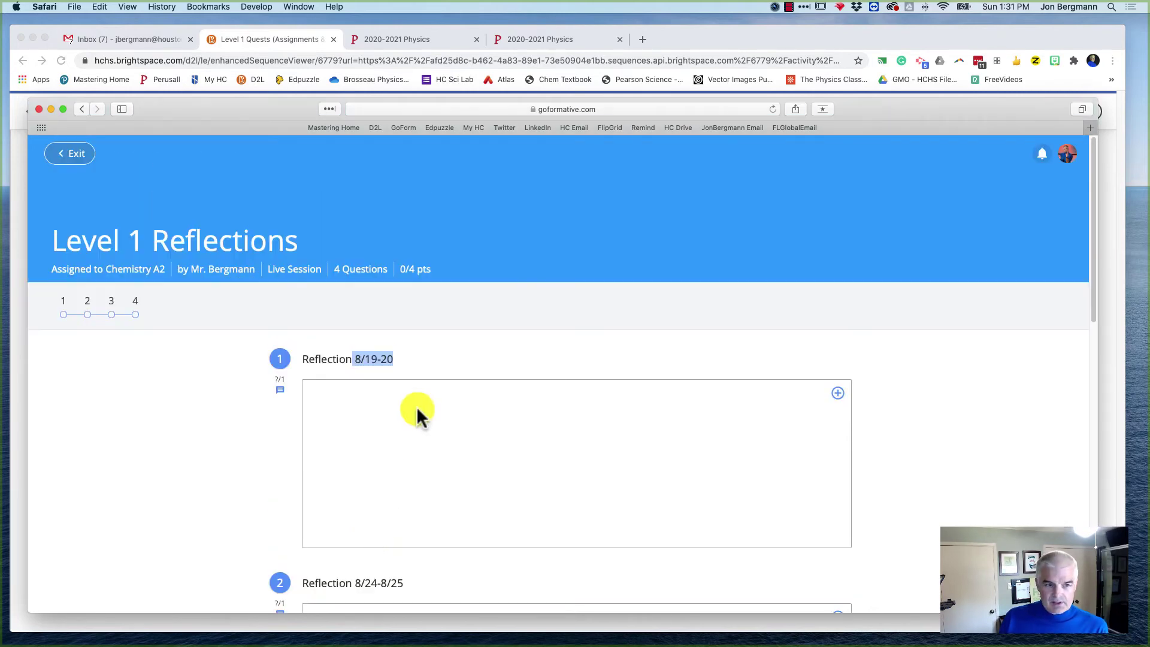
Step: Answer Reflection 8/19-20 with "I learned that...." and exit to the quest list
{"action": "left_click", "coordinate": [341, 399]}
{"action": "type", "text": "I learned th"}
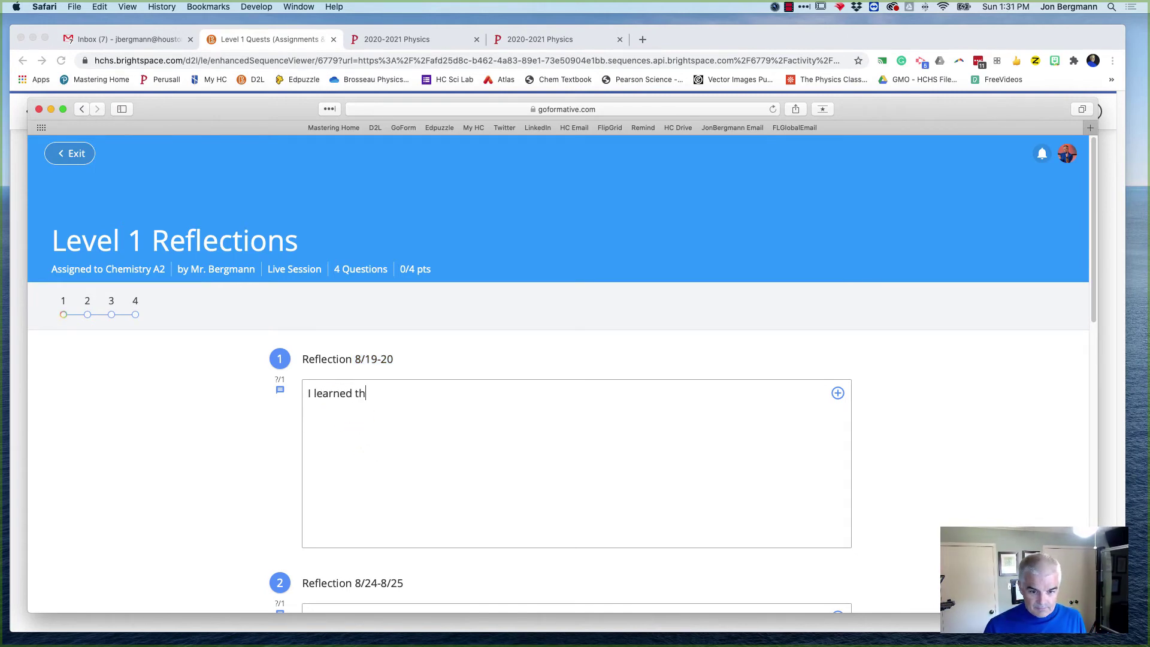
{"action": "type", "text": "...."}
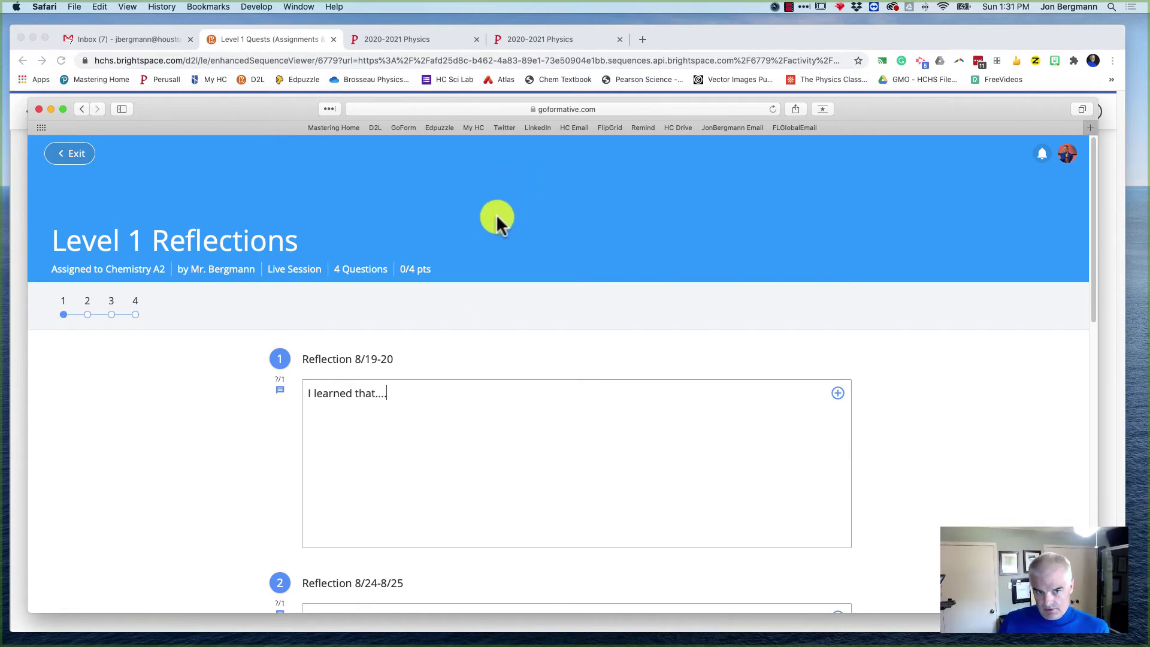
{"action": "left_click", "coordinate": [58, 154]}
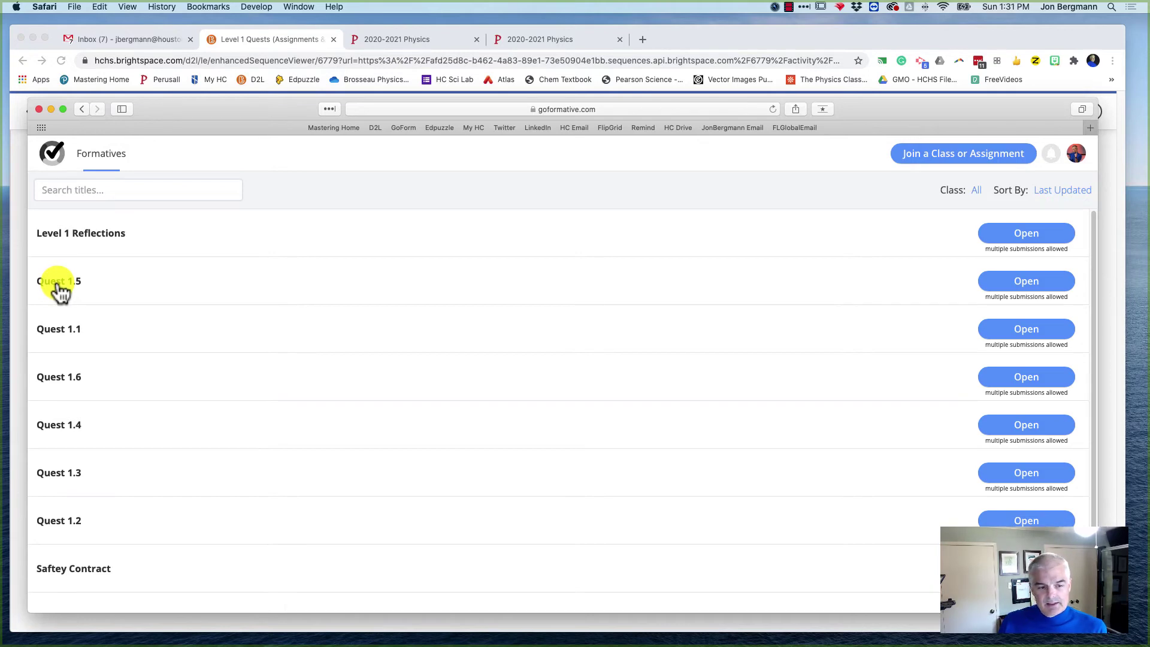
{"action": "left_click", "coordinate": [60, 291]}
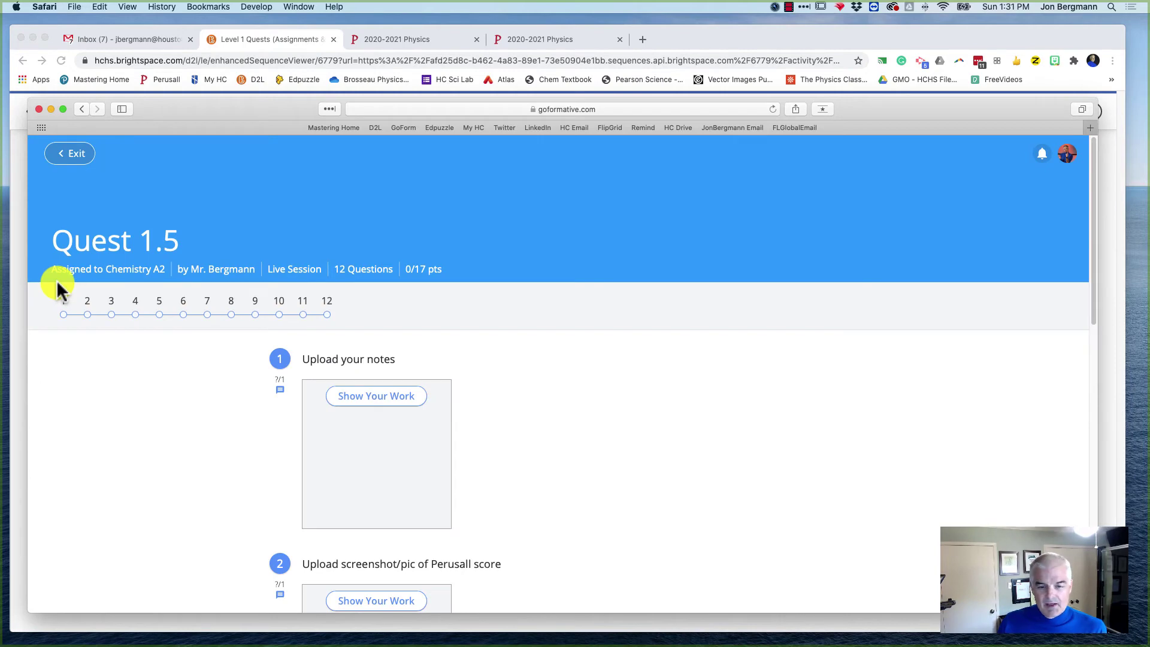
{"action": "scroll", "coordinate": [56, 279], "scroll_direction": "down", "scroll_amount": 2}
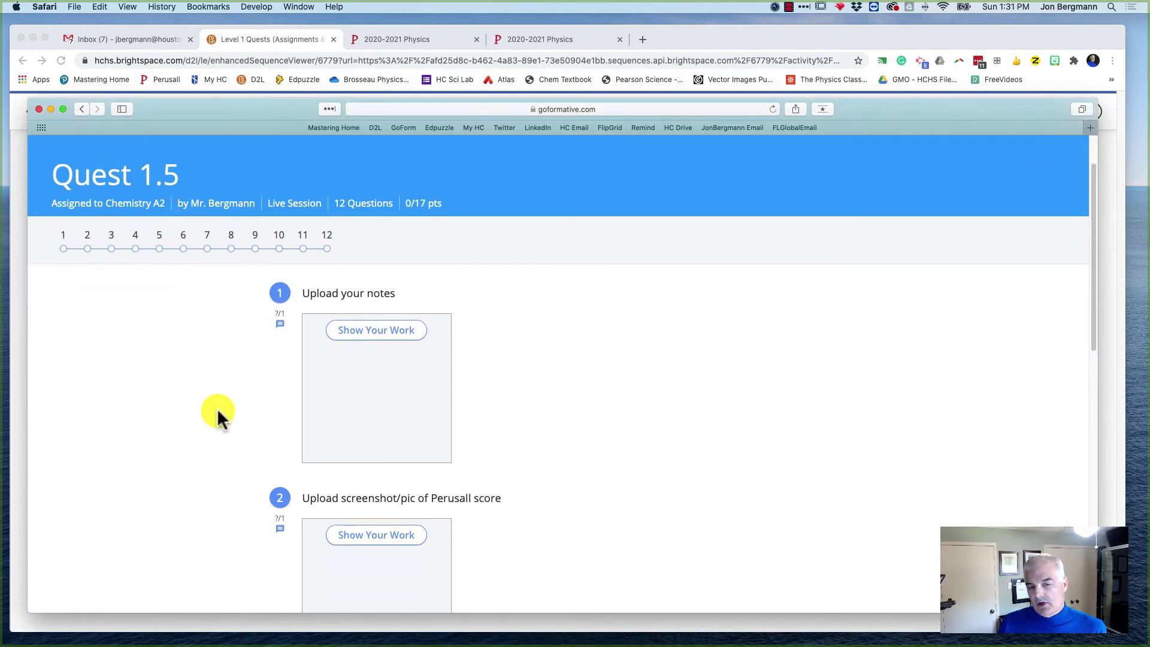
{"action": "scroll", "coordinate": [214, 410], "scroll_direction": "down", "scroll_amount": 1}
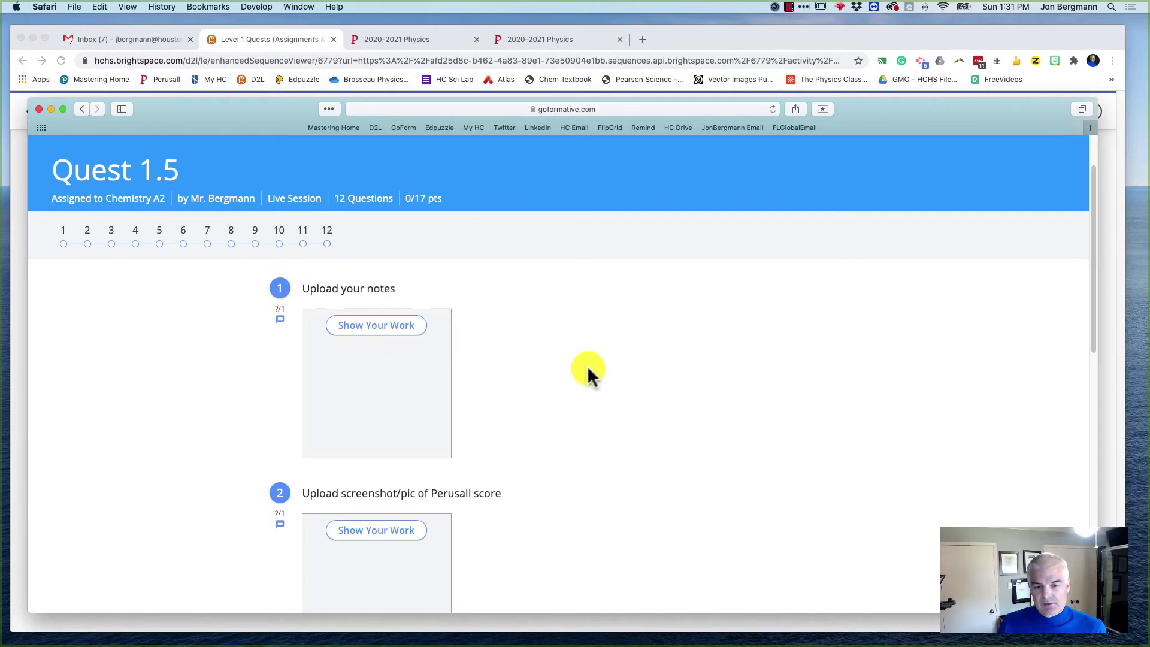
{"action": "scroll", "coordinate": [599, 374], "scroll_direction": "down", "scroll_amount": 3}
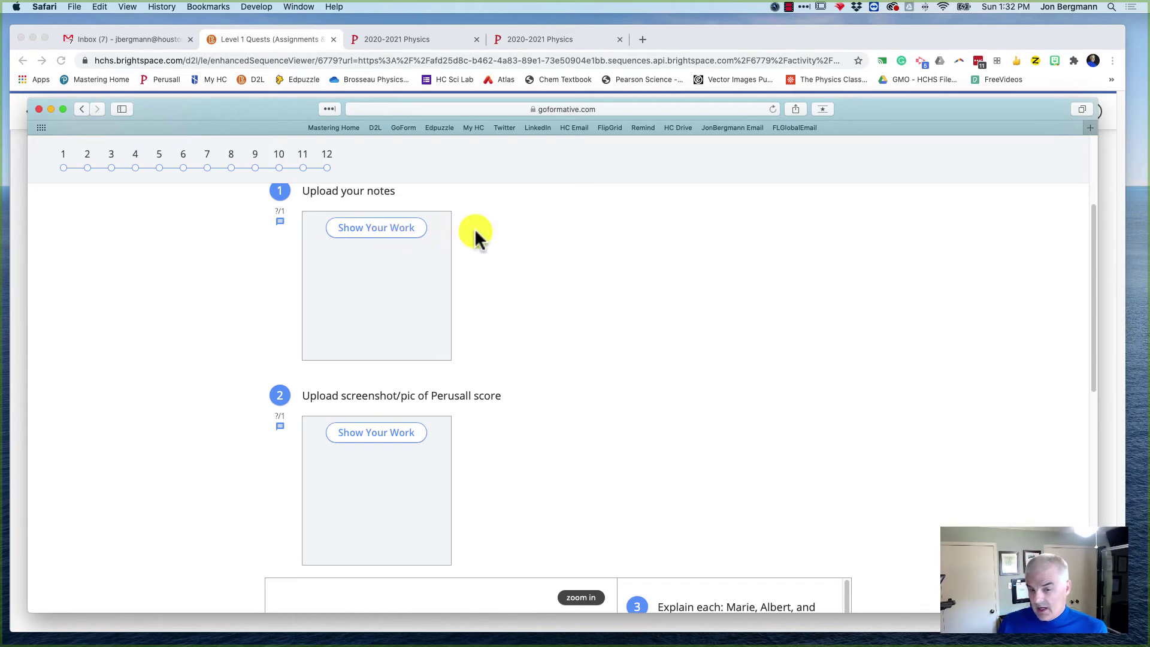
{"action": "scroll", "coordinate": [467, 235], "scroll_direction": "down", "scroll_amount": 1}
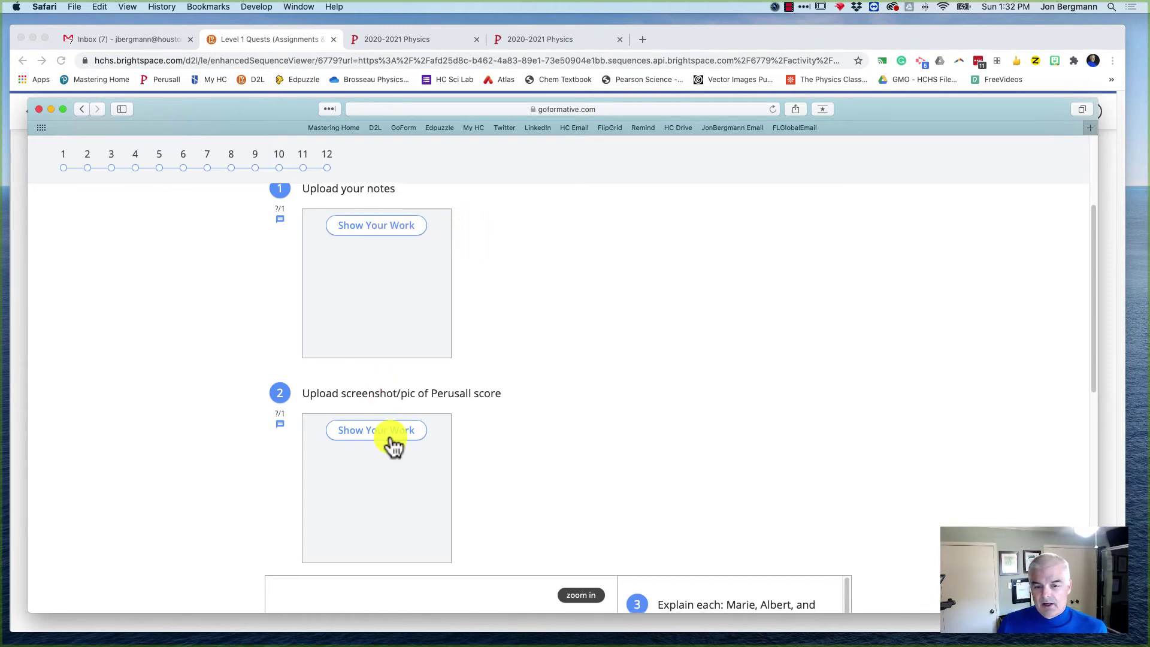
{"action": "left_click_drag", "start_coordinate": [419, 398], "coordinate": [520, 396]}
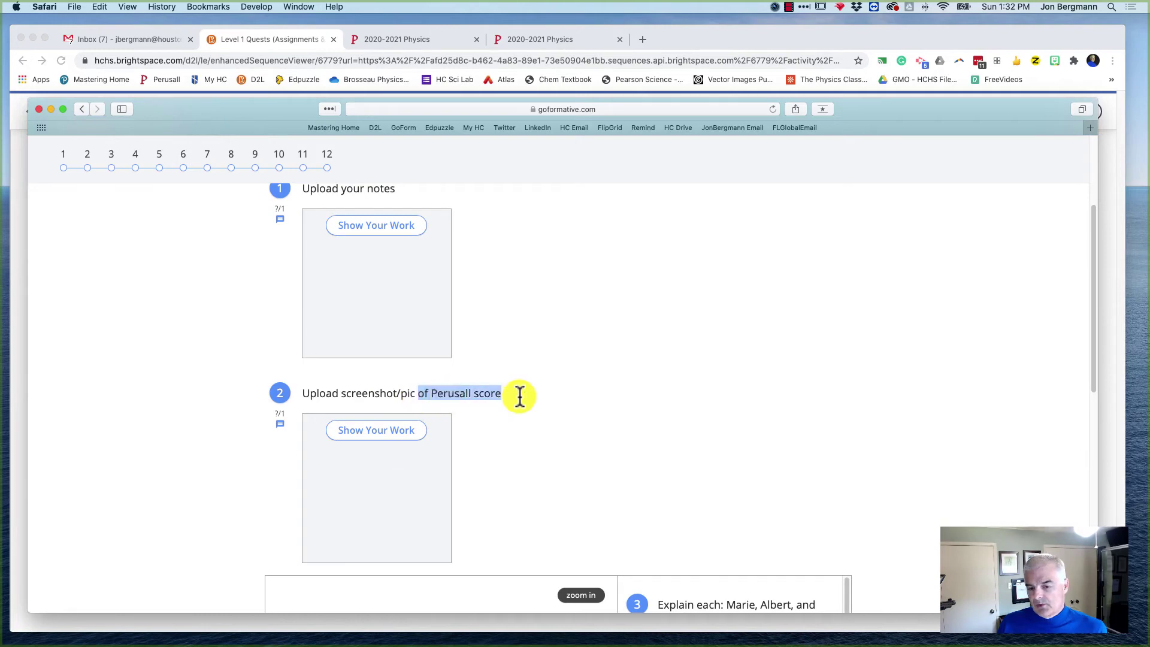
{"action": "left_click", "coordinate": [520, 396]}
{"action": "scroll", "coordinate": [504, 392], "scroll_direction": "down", "scroll_amount": 4}
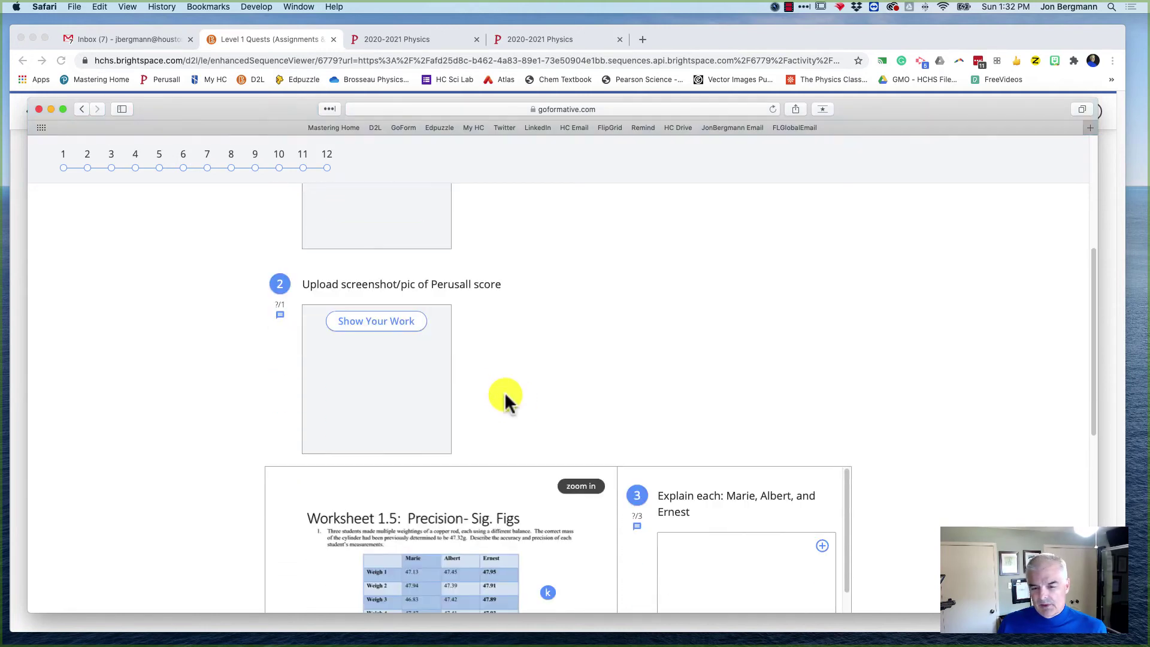
{"action": "scroll", "coordinate": [504, 391], "scroll_direction": "down", "scroll_amount": 10}
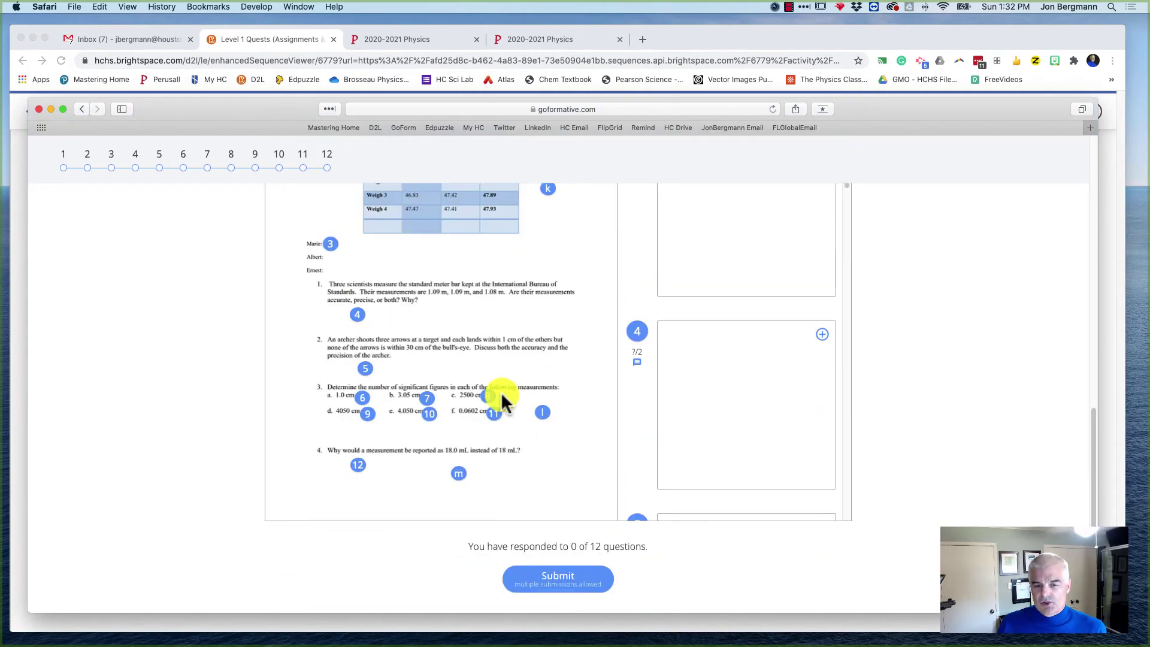
{"action": "scroll", "coordinate": [501, 392], "scroll_direction": "up", "scroll_amount": 6}
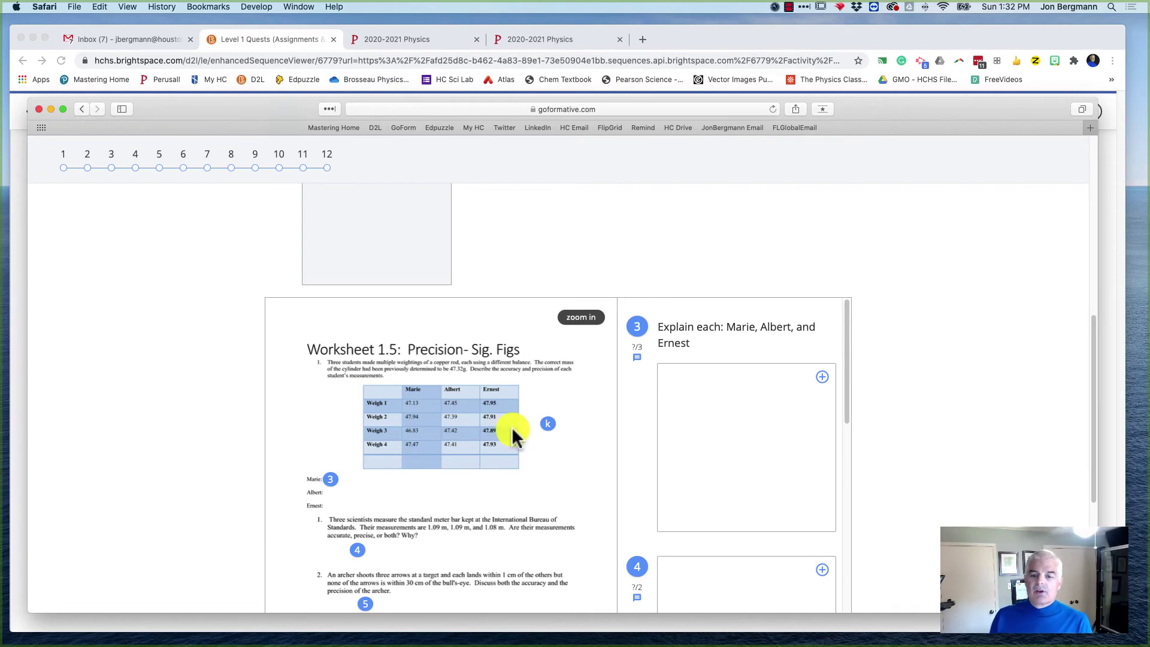
{"action": "scroll", "coordinate": [505, 426], "scroll_direction": "down", "scroll_amount": 2}
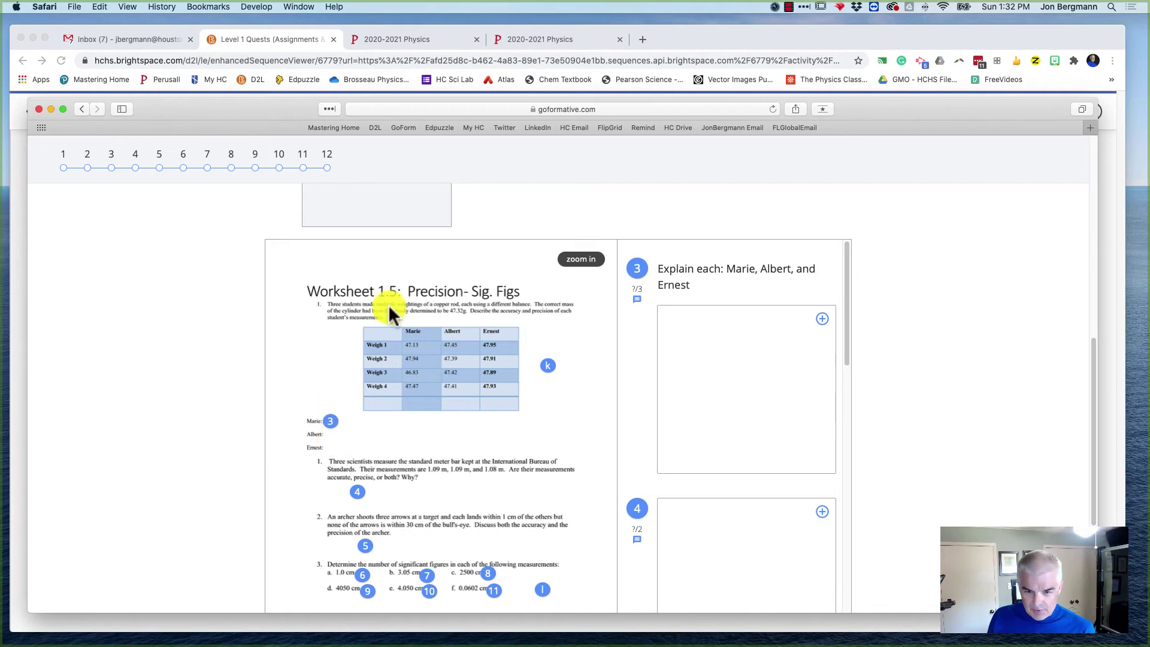
{"action": "scroll", "coordinate": [443, 358], "scroll_direction": "down", "scroll_amount": 3}
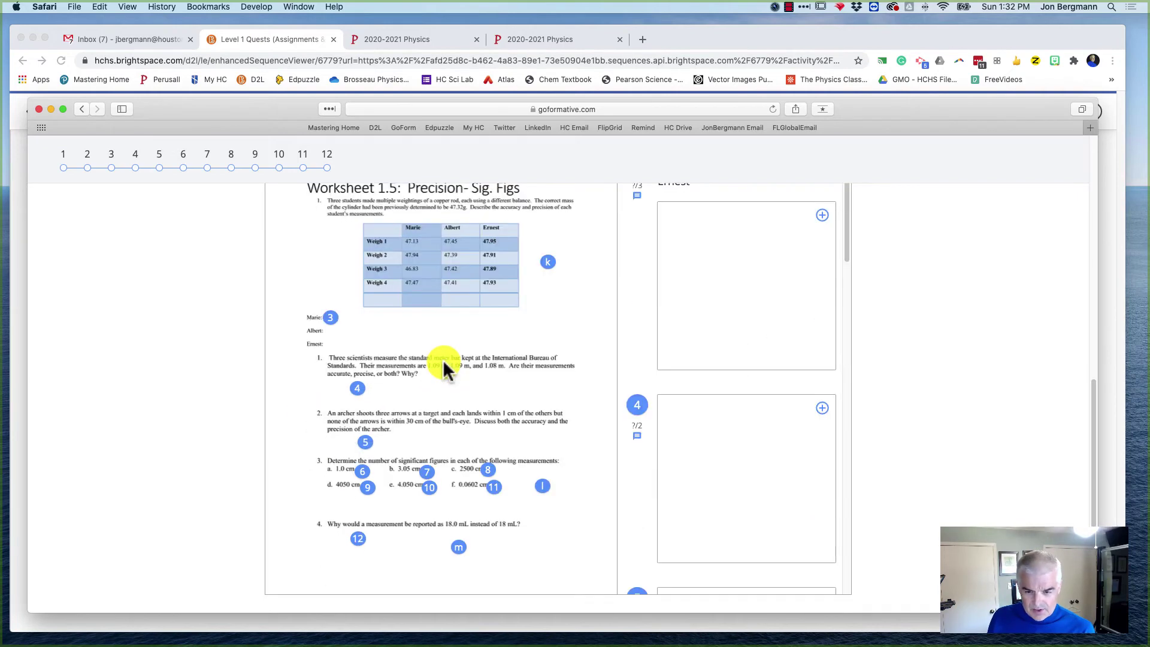
Step: Jump to question 12 via the 'm' marker, then play and stop its audio explanation
{"action": "left_click", "coordinate": [545, 266]}
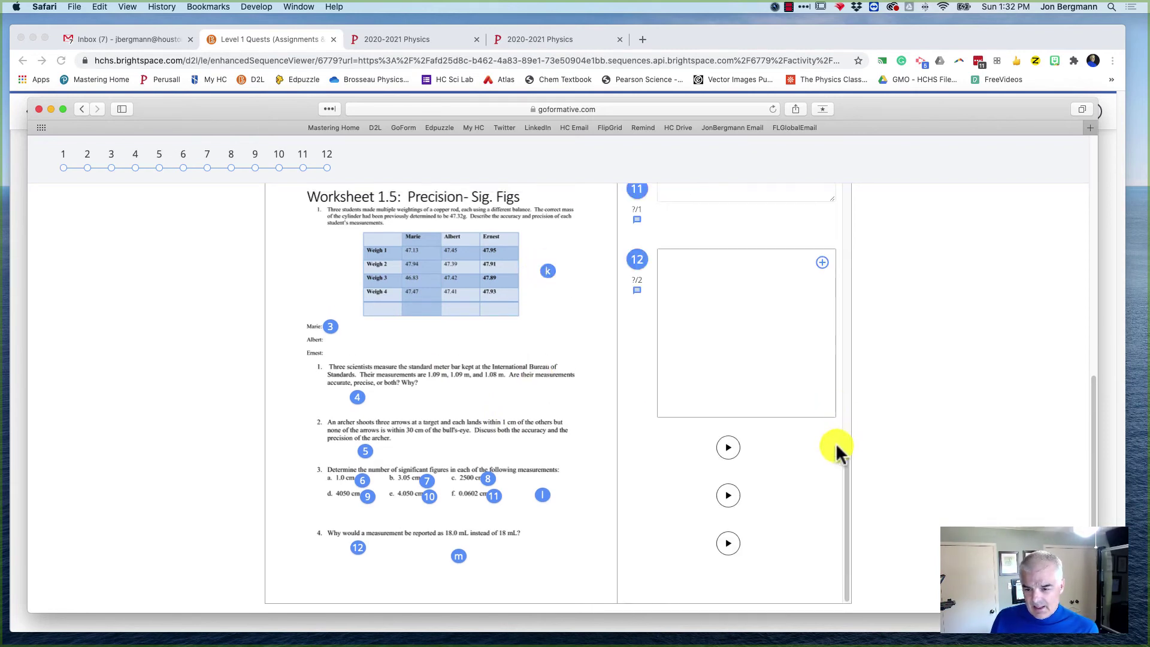
{"action": "left_click", "coordinate": [731, 453]}
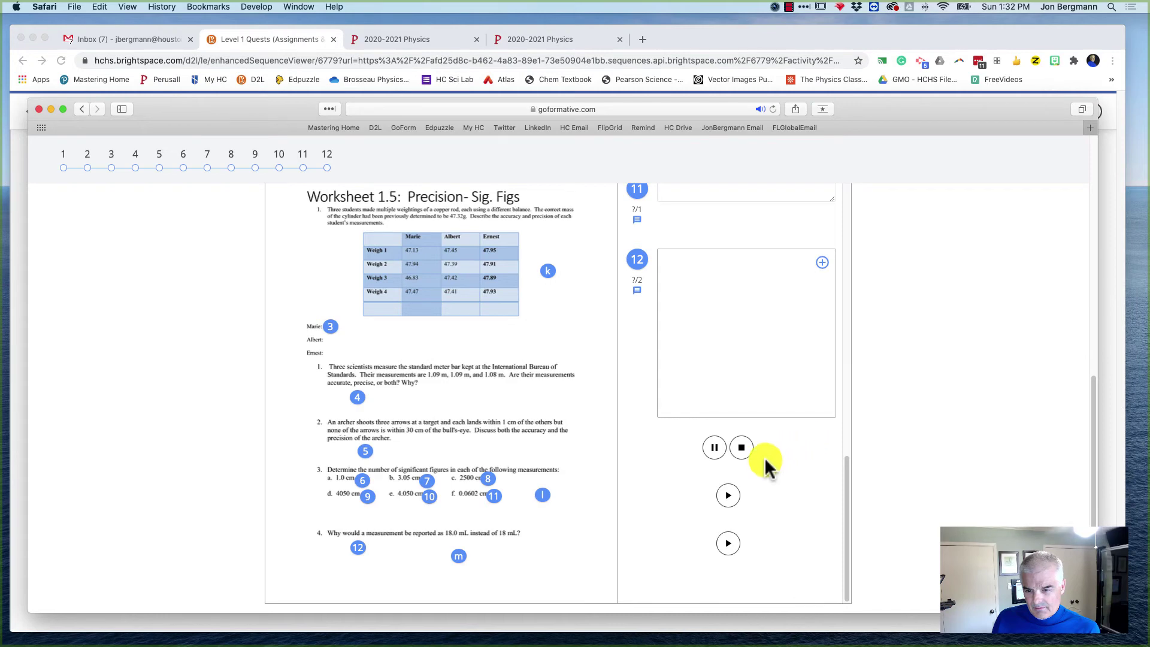
{"action": "left_click", "coordinate": [713, 449]}
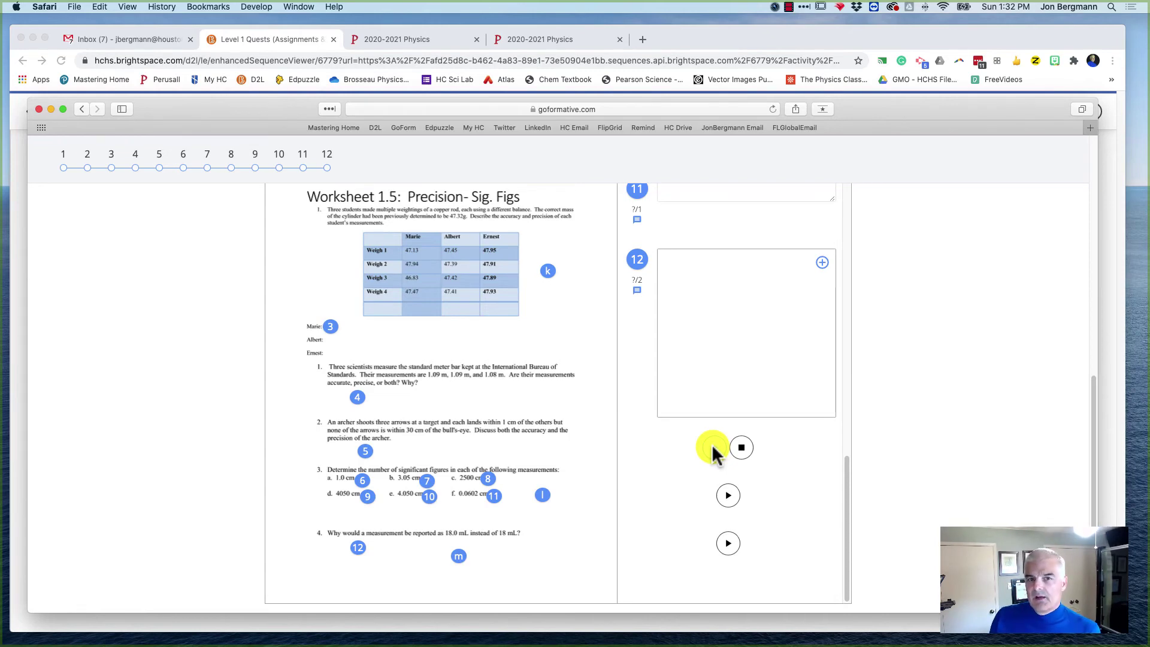
{"action": "left_click", "coordinate": [712, 449]}
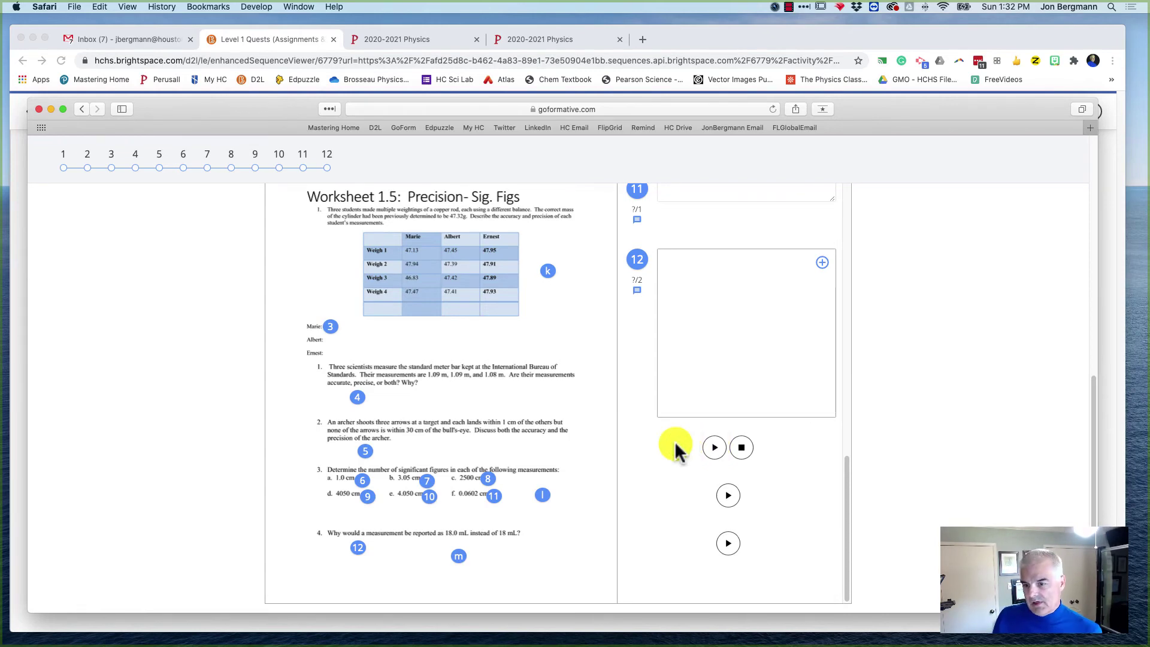
{"action": "scroll", "coordinate": [484, 413], "scroll_direction": "up", "scroll_amount": 1}
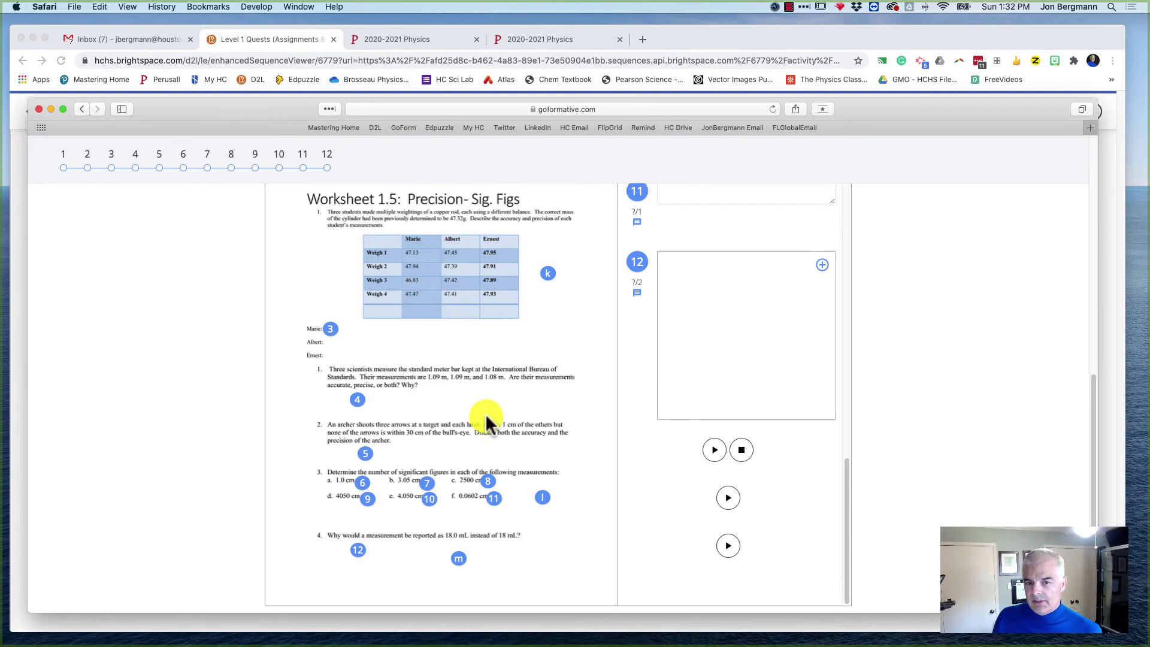
{"action": "scroll", "coordinate": [487, 419], "scroll_direction": "up", "scroll_amount": 1}
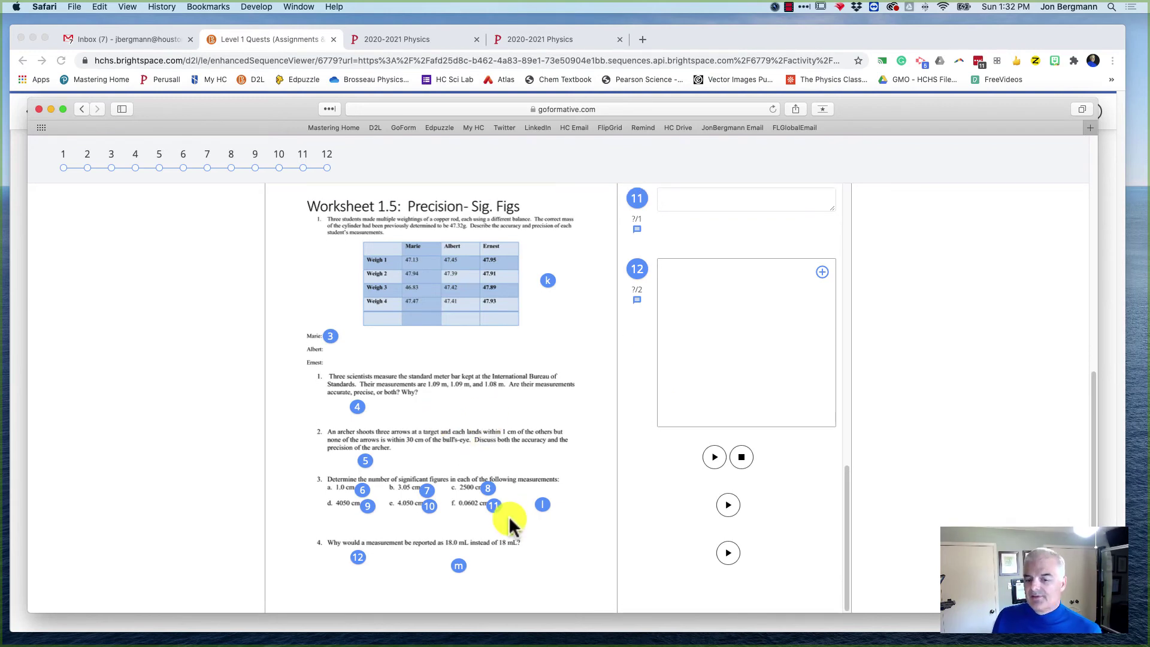
{"action": "scroll", "coordinate": [509, 519], "scroll_direction": "down", "scroll_amount": 1}
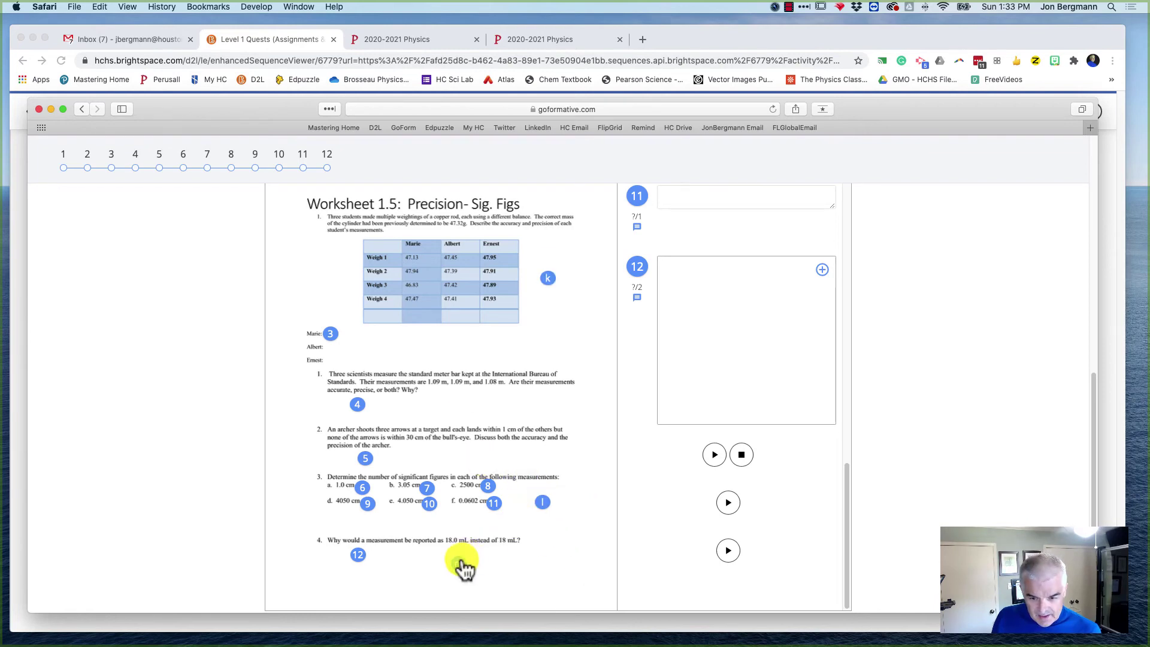
{"action": "scroll", "coordinate": [520, 402], "scroll_direction": "up", "scroll_amount": 1}
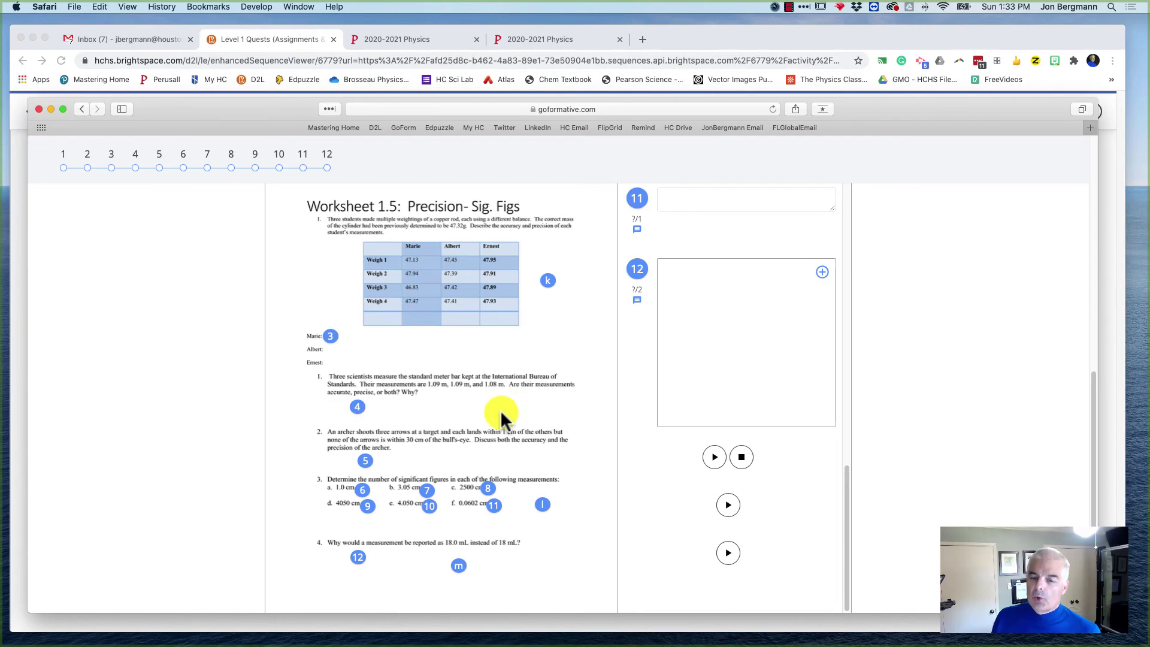
{"action": "scroll", "coordinate": [504, 407], "scroll_direction": "up", "scroll_amount": 2}
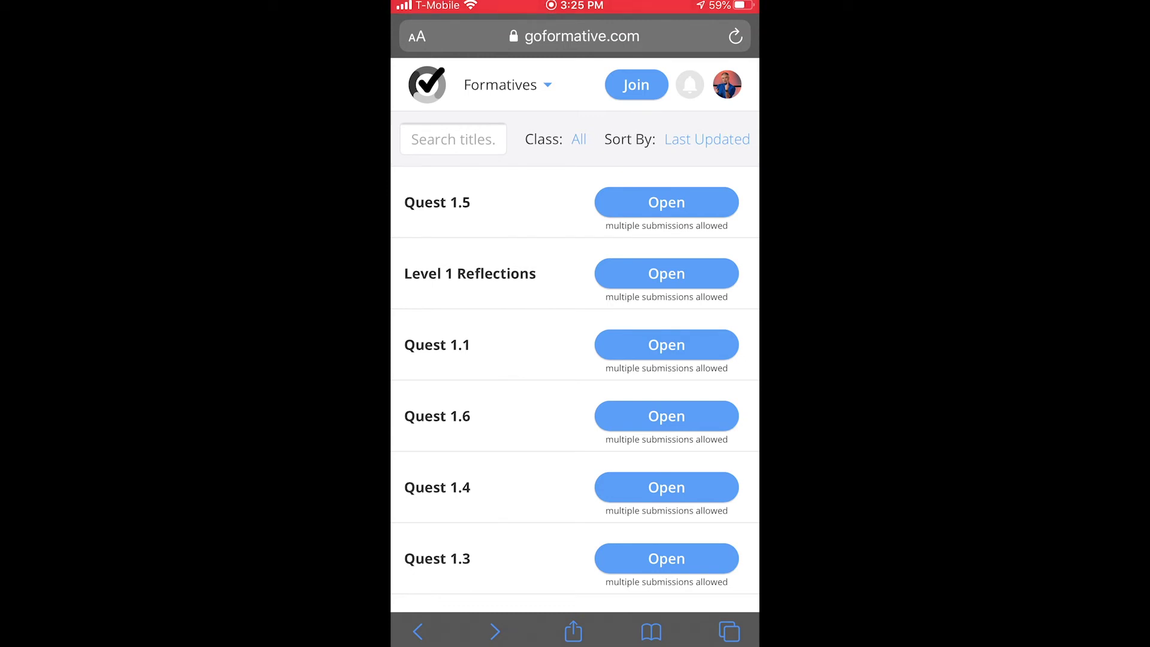
Step: Open Quest 1.6 and start answering the Upload Your Notes question with Show Your Work
{"action": "left_click", "coordinate": [666, 416]}
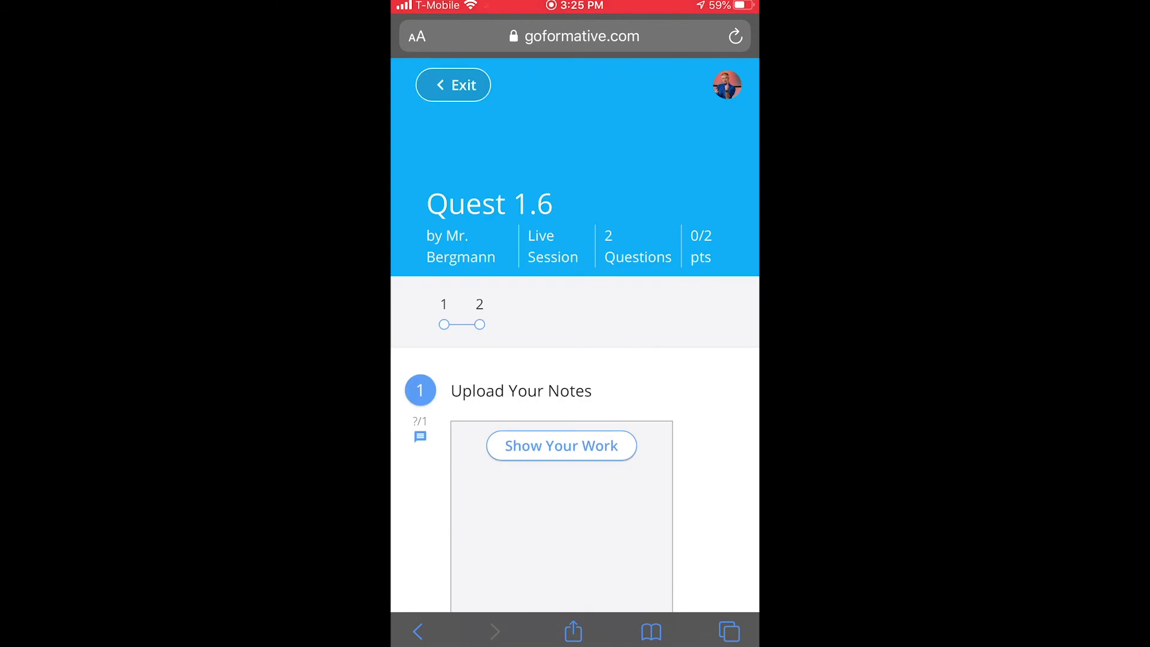
{"action": "scroll", "coordinate": [575, 359], "scroll_direction": "down", "scroll_amount": 1}
{"action": "scroll", "coordinate": [575, 359], "scroll_direction": "down", "scroll_amount": 2}
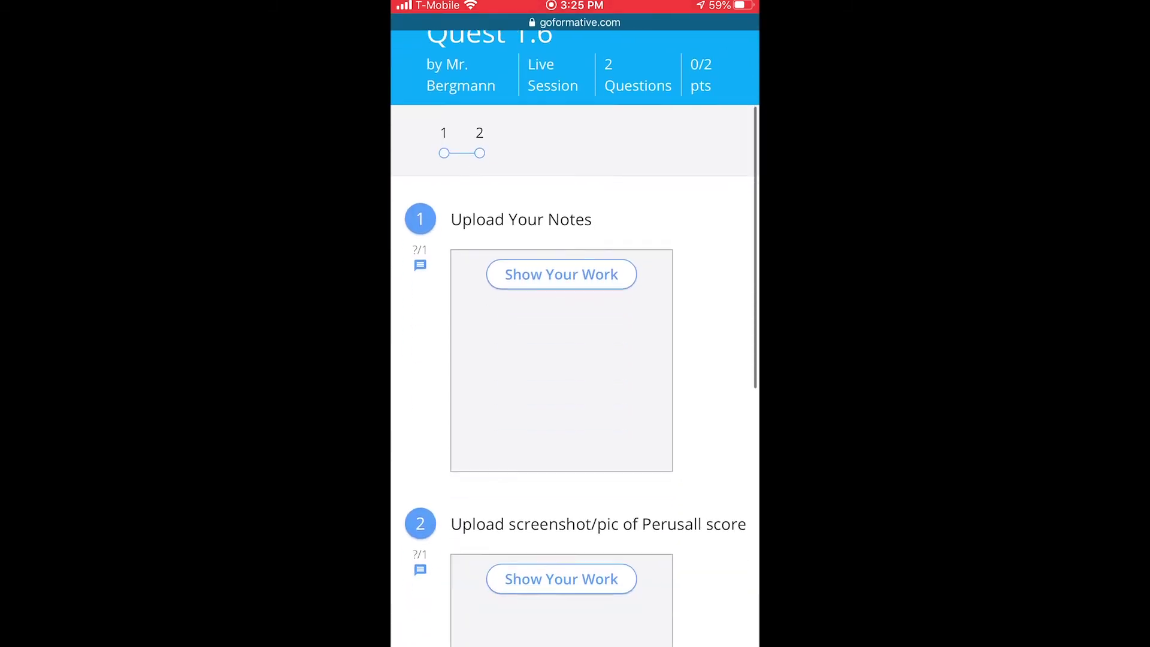
{"action": "left_click", "coordinate": [561, 327]}
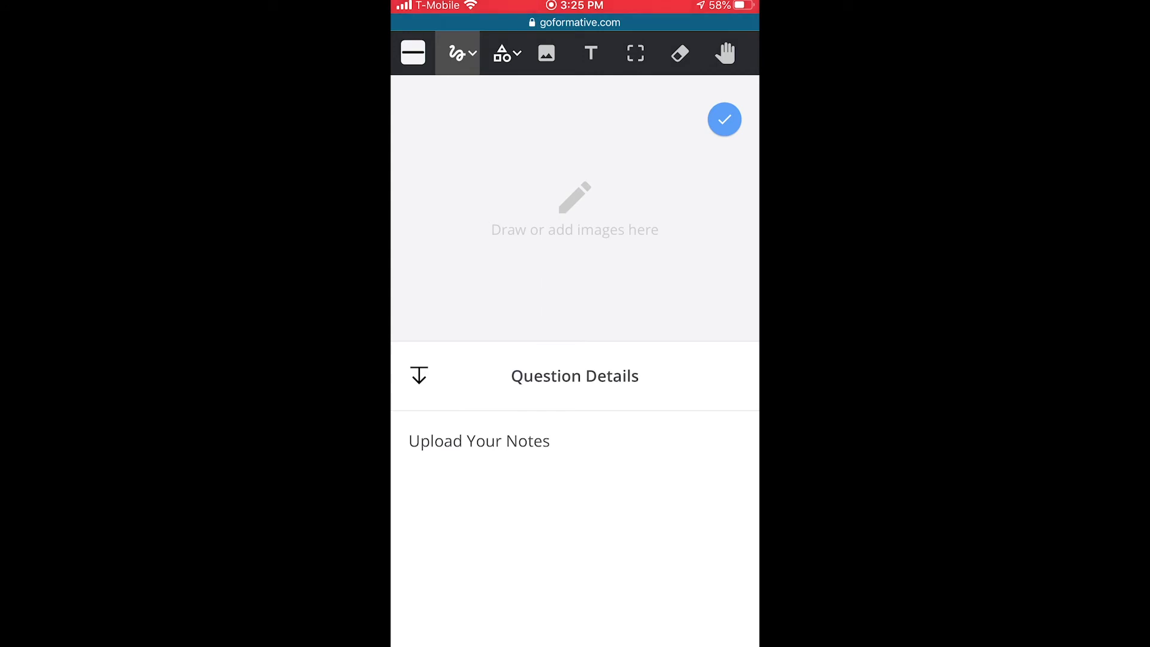
Step: Take a phone photo of the Video 1.4 unit-conversion notes and add it to the answer
{"action": "left_click", "coordinate": [546, 53]}
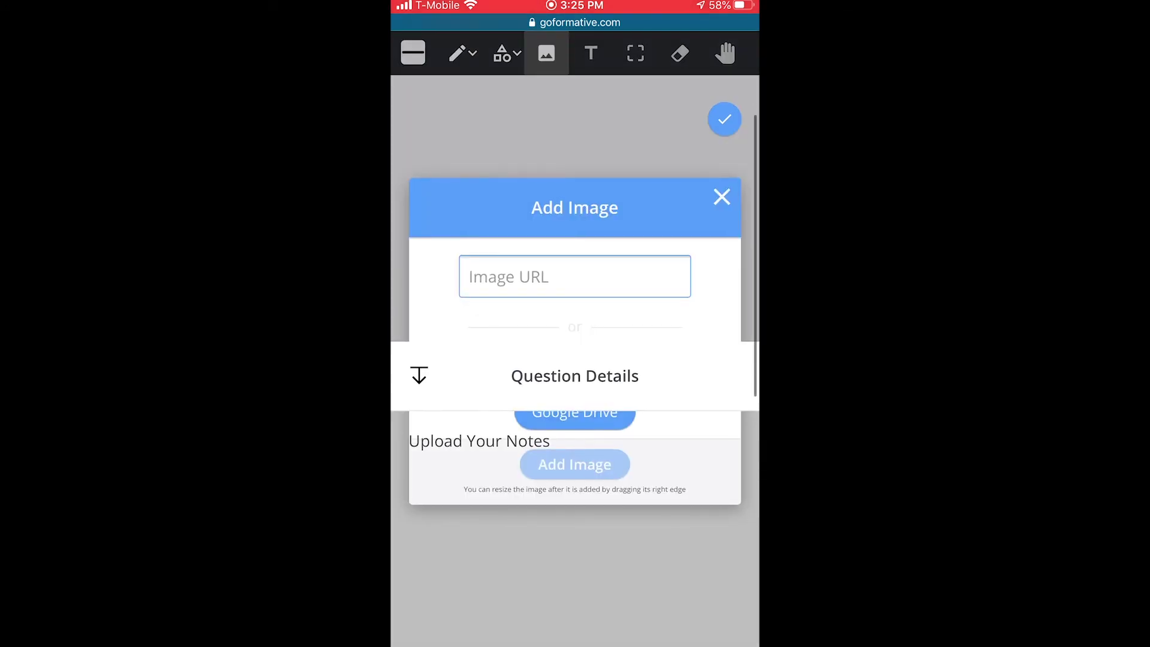
{"action": "left_click", "coordinate": [419, 375]}
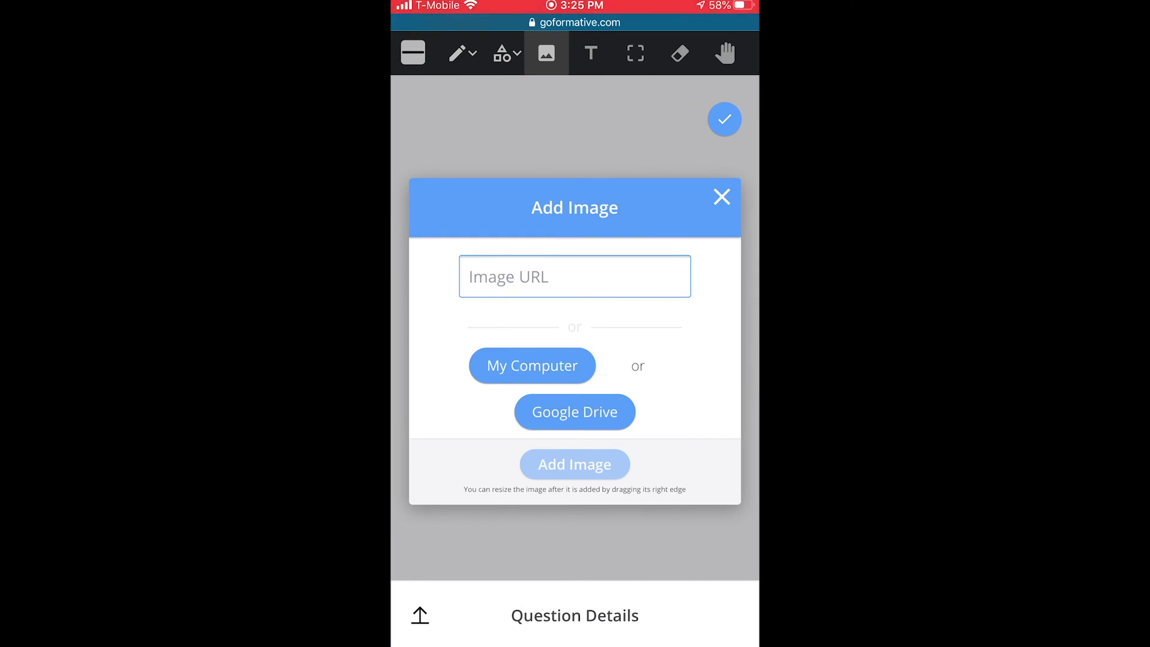
{"action": "left_click", "coordinate": [532, 365]}
{"action": "left_click", "coordinate": [447, 488]}
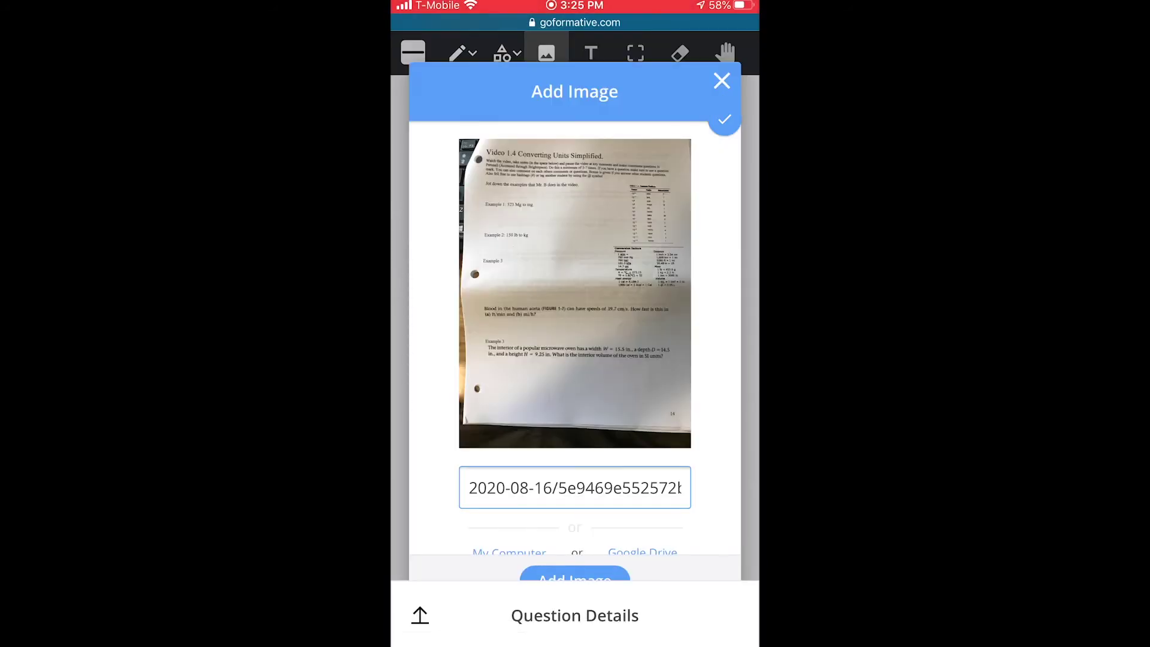
{"action": "left_click", "coordinate": [575, 576]}
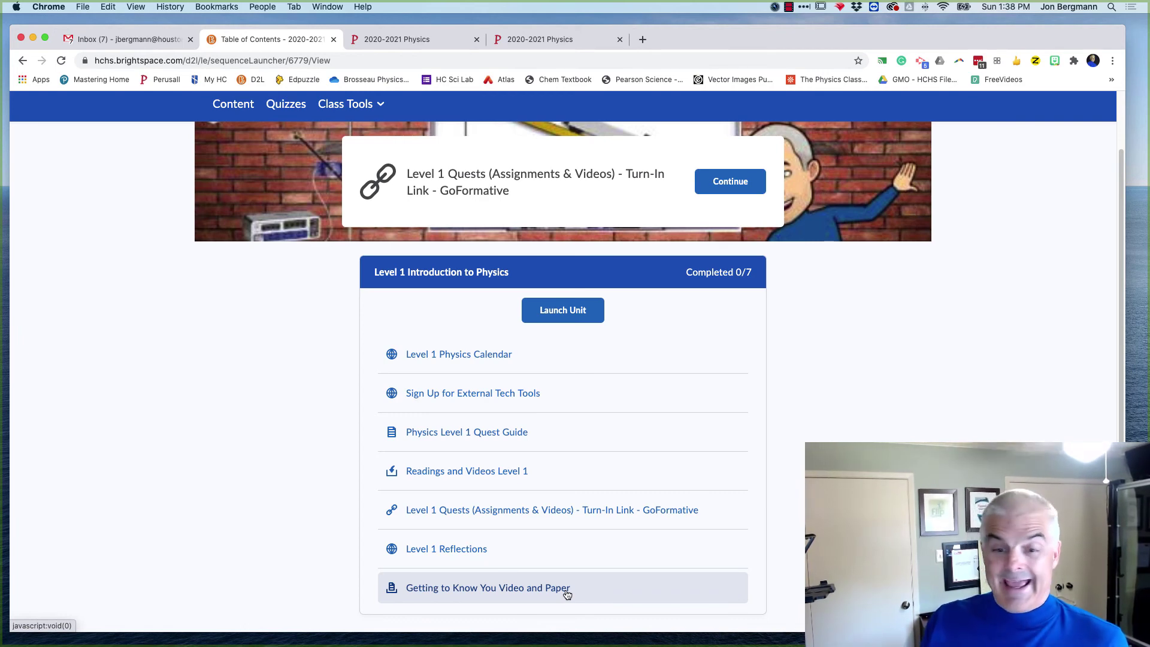
{"action": "left_click", "coordinate": [498, 592]}
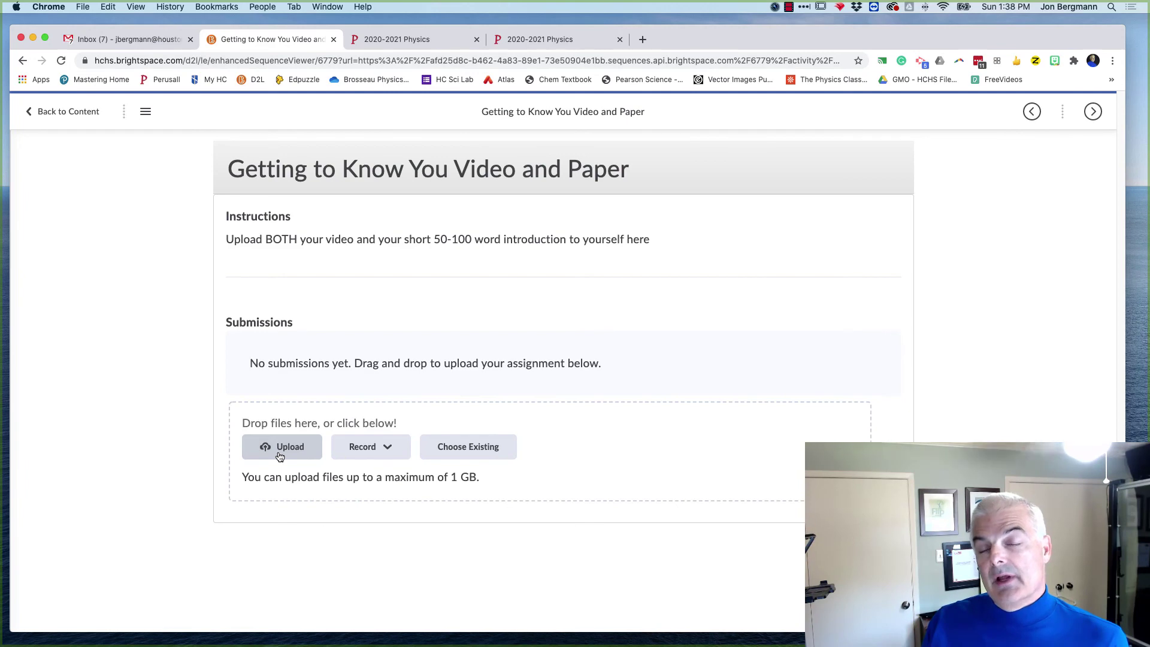
{"action": "left_click", "coordinate": [284, 454]}
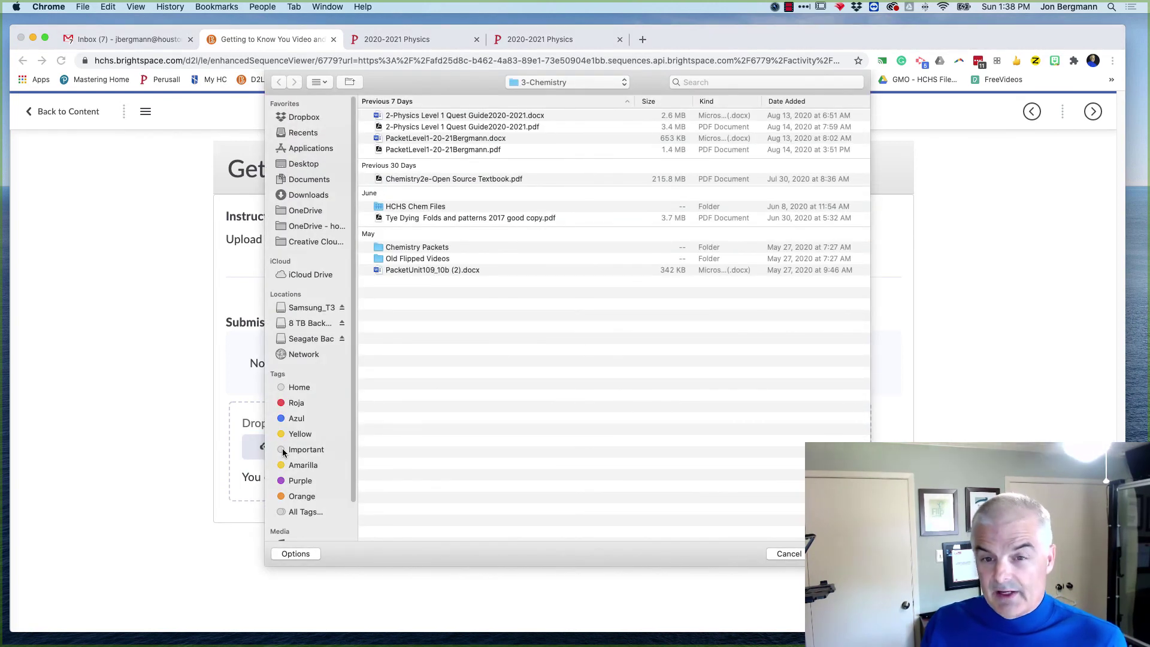
{"action": "left_click", "coordinate": [792, 554]}
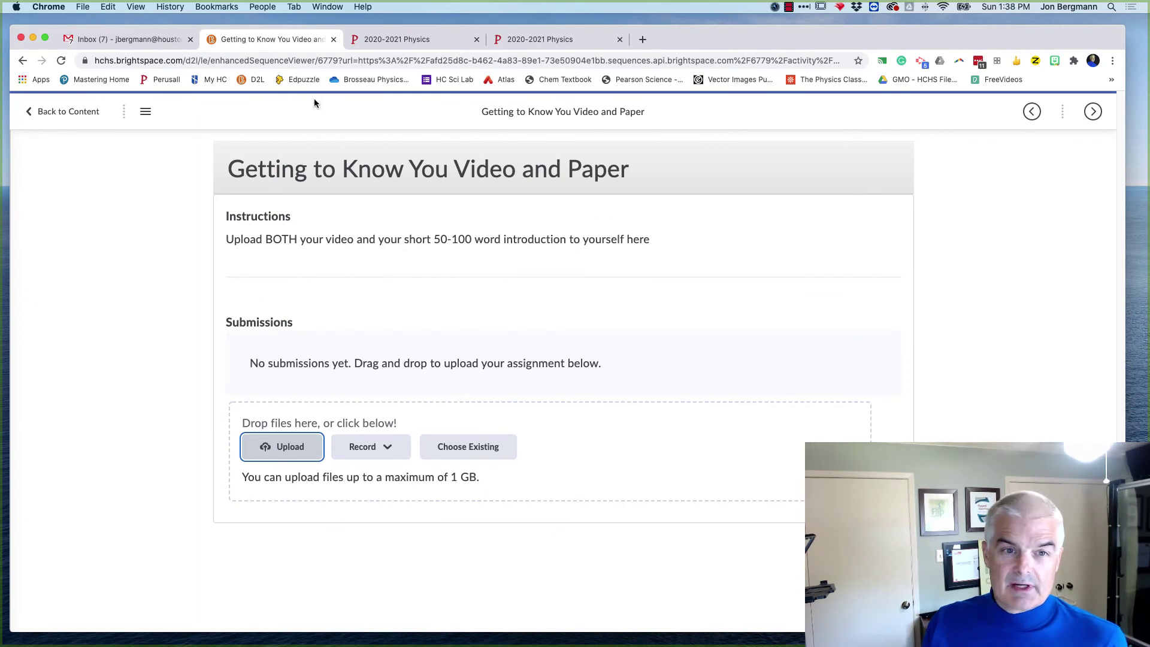
{"action": "left_click", "coordinate": [74, 118]}
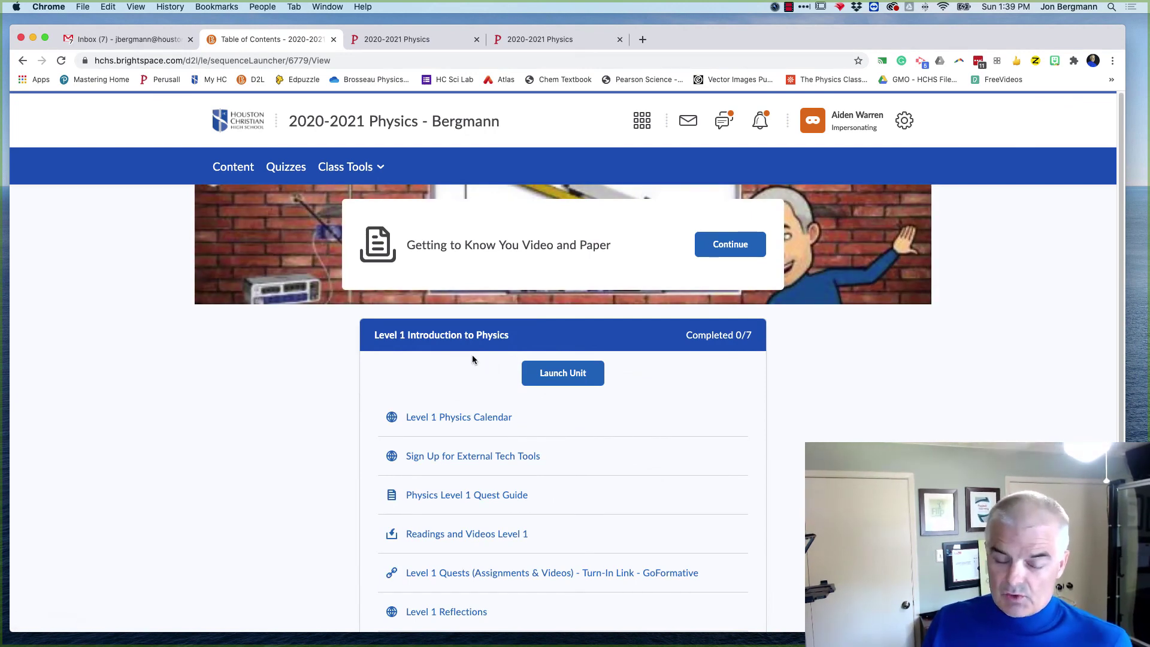
{"action": "scroll", "coordinate": [472, 358], "scroll_direction": "down", "scroll_amount": 2}
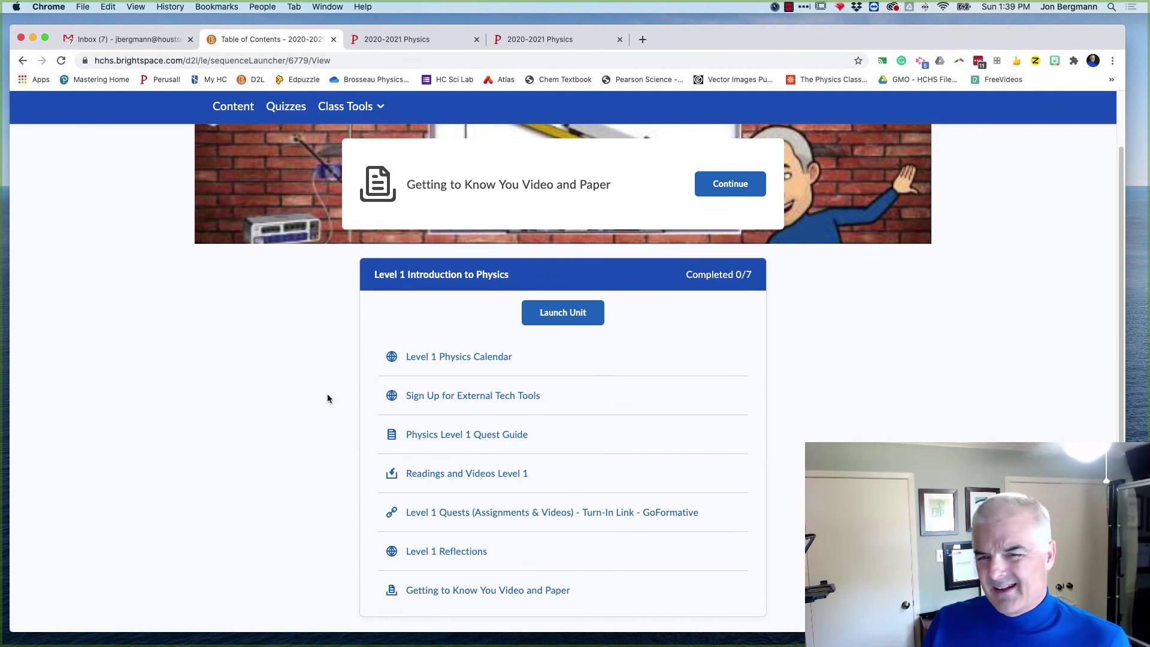
{"action": "scroll", "coordinate": [327, 394], "scroll_direction": "down", "scroll_amount": 1}
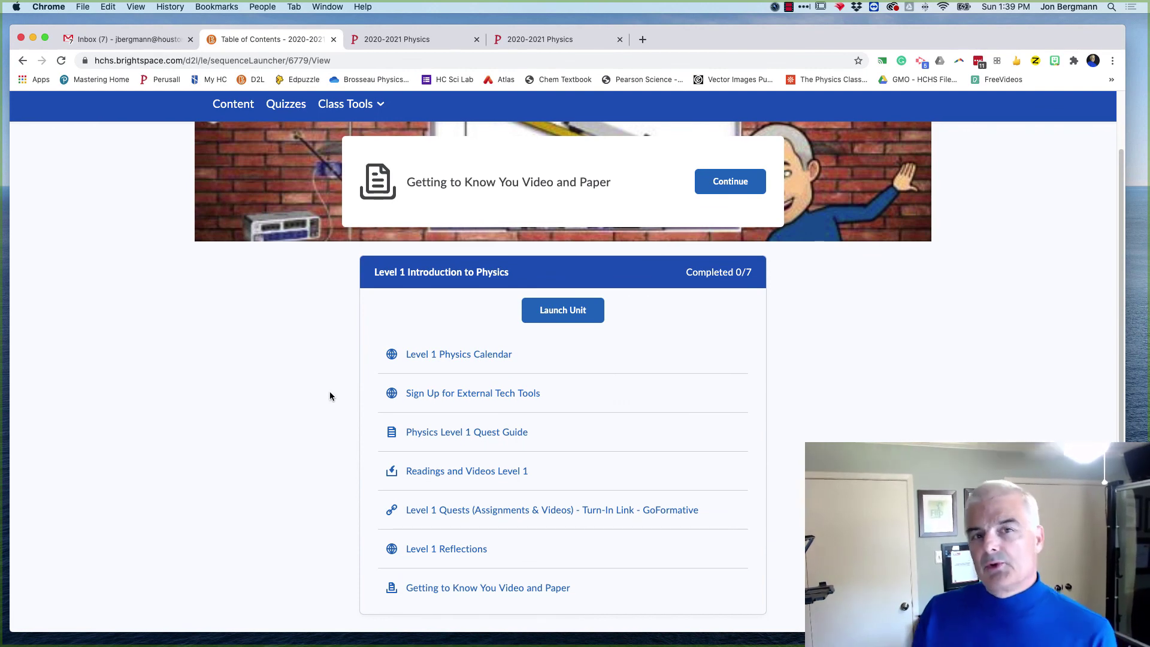